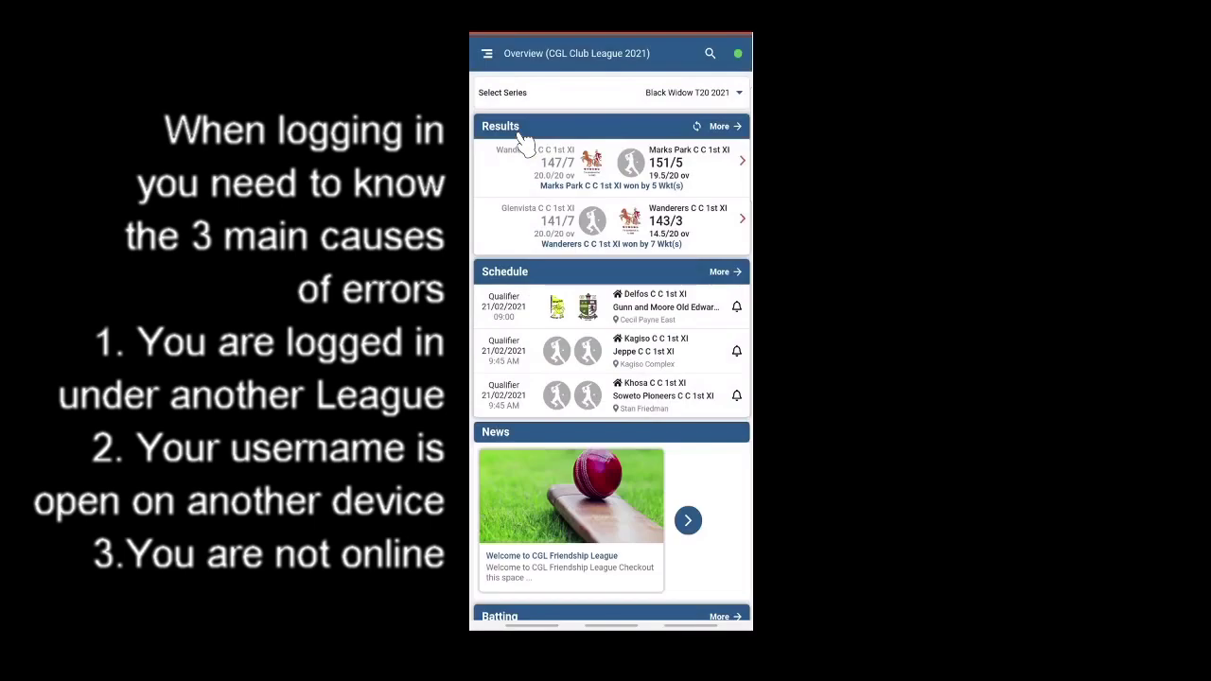
# - Reach the CricClubs login screen via Guest Login, checking Wi-Fi in quick settings on the way
pyautogui.click(488, 55)
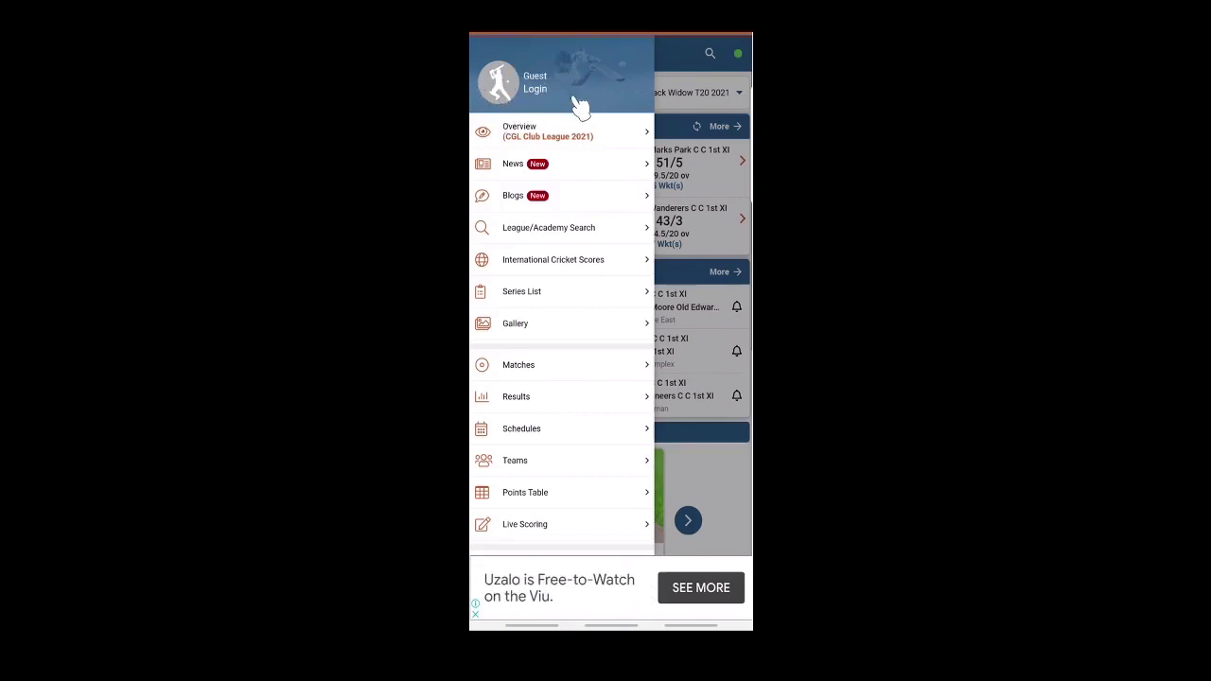
pyautogui.moveTo(568, 35); pyautogui.dragTo(568, 103)
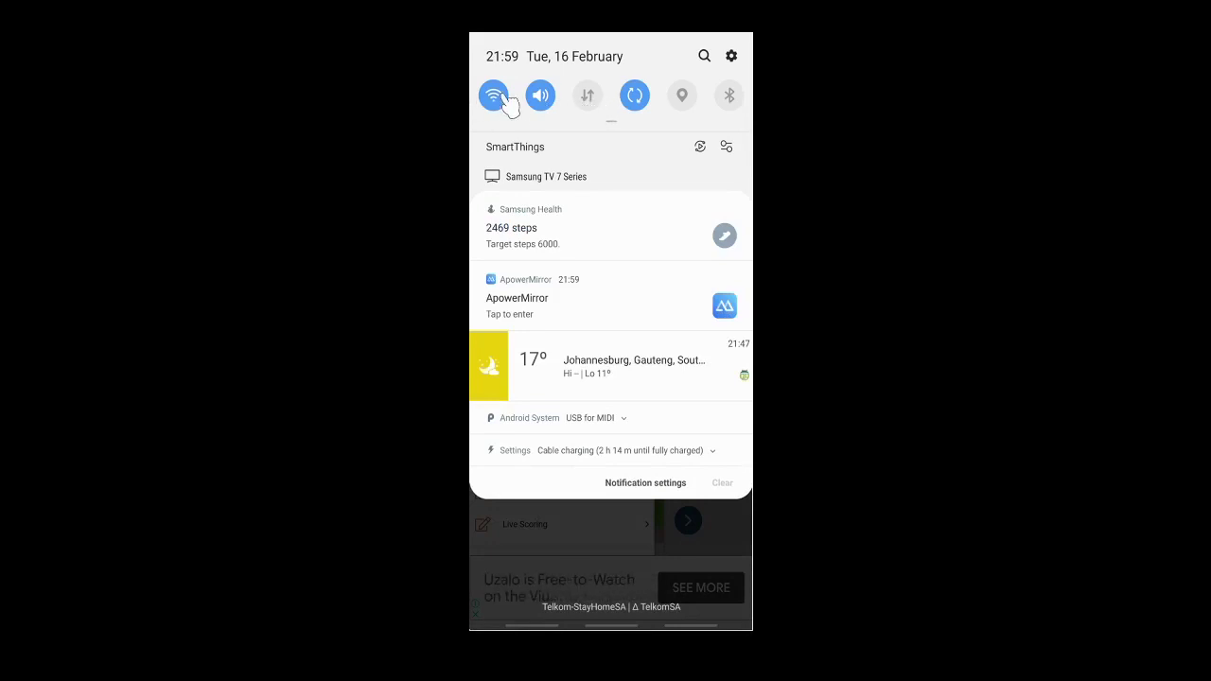
pyautogui.click(576, 116)
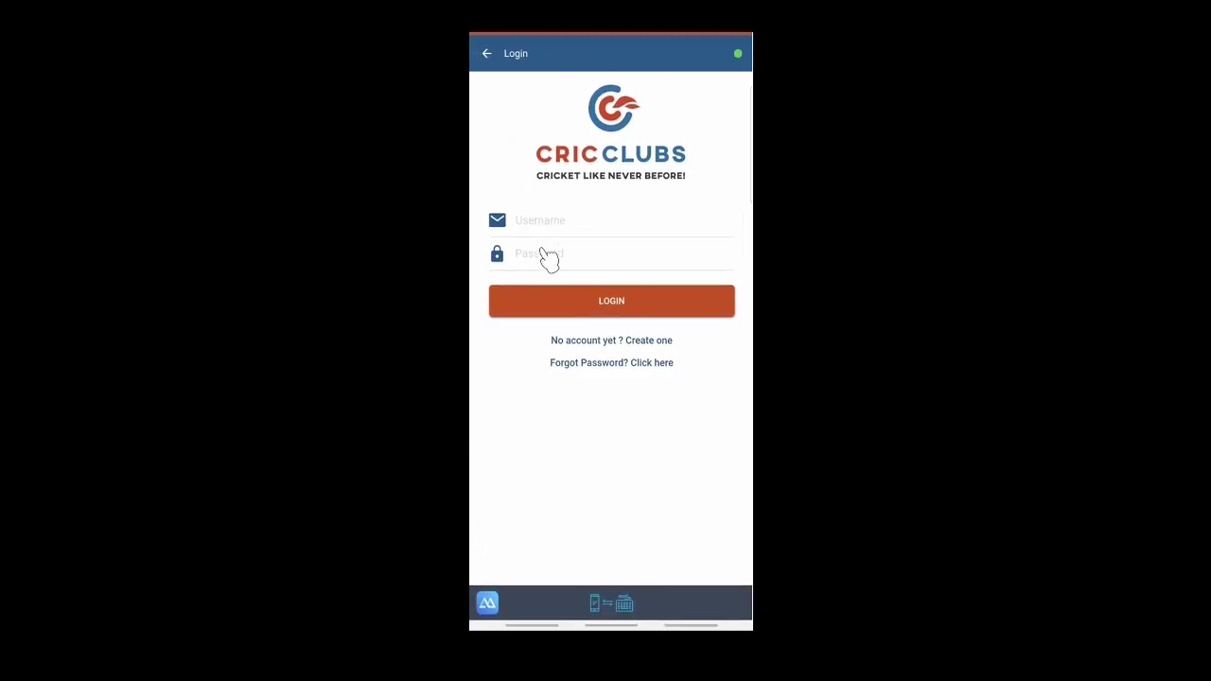
# - Sign in with the scorer account's username and the password from the password manager
pyautogui.write('DelfosScorer2')
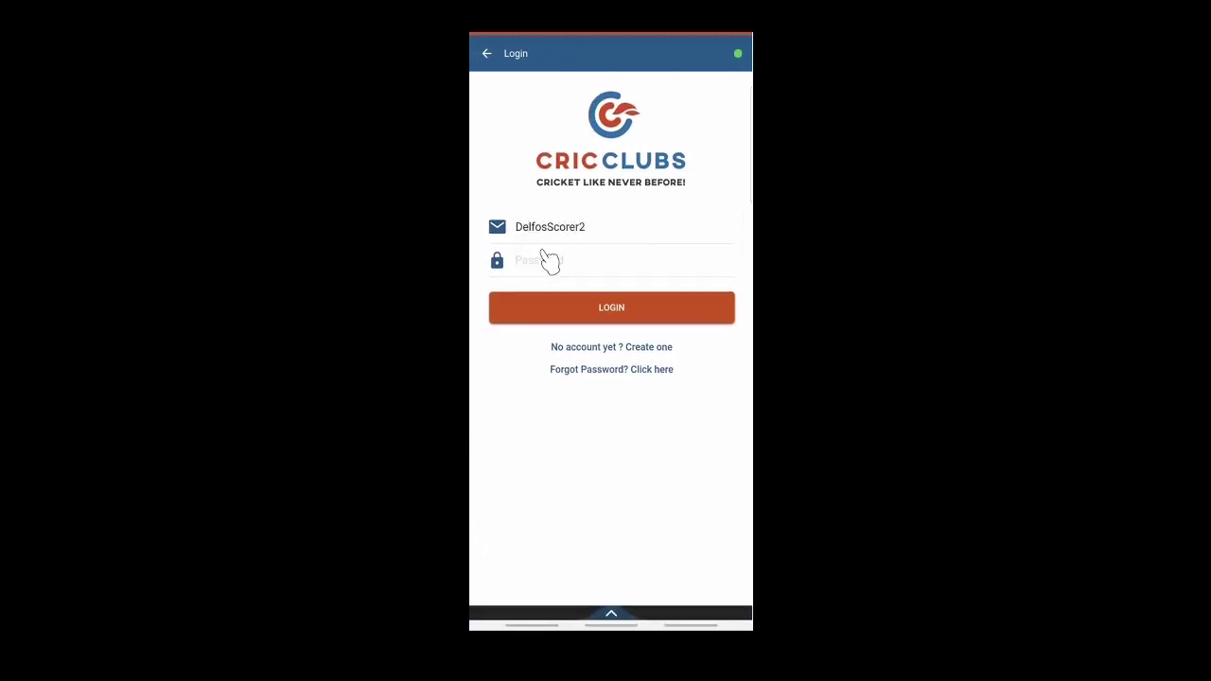
pyautogui.click(547, 261)
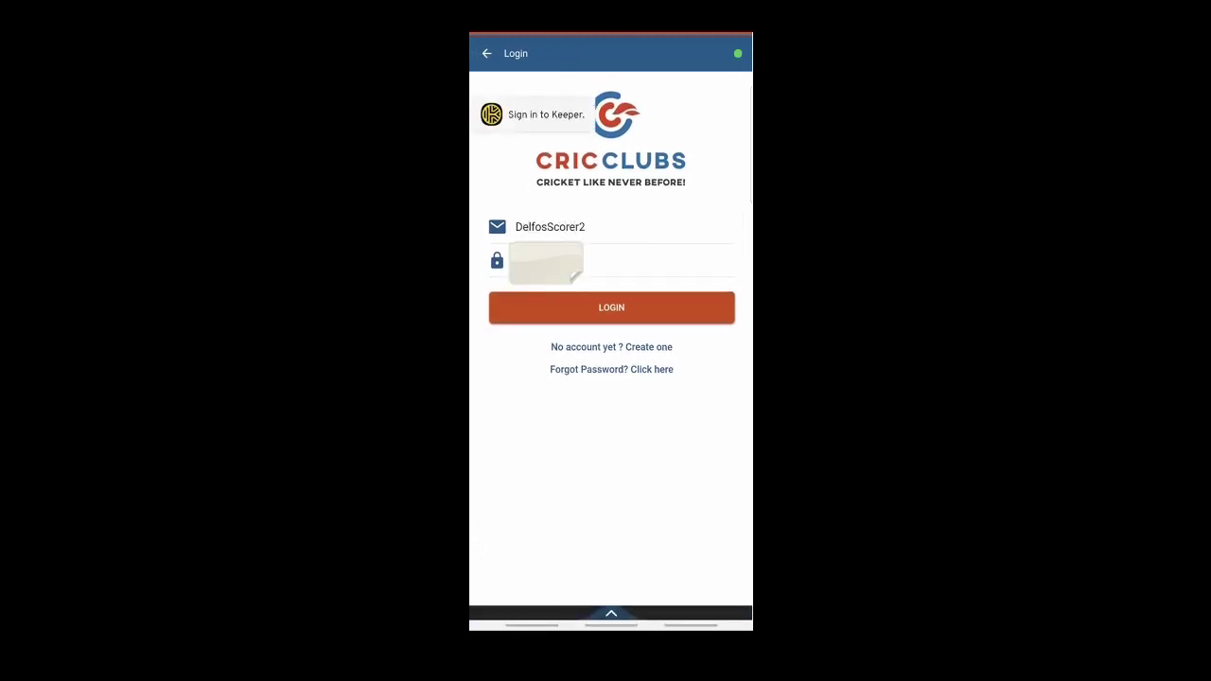
pyautogui.click(617, 326)
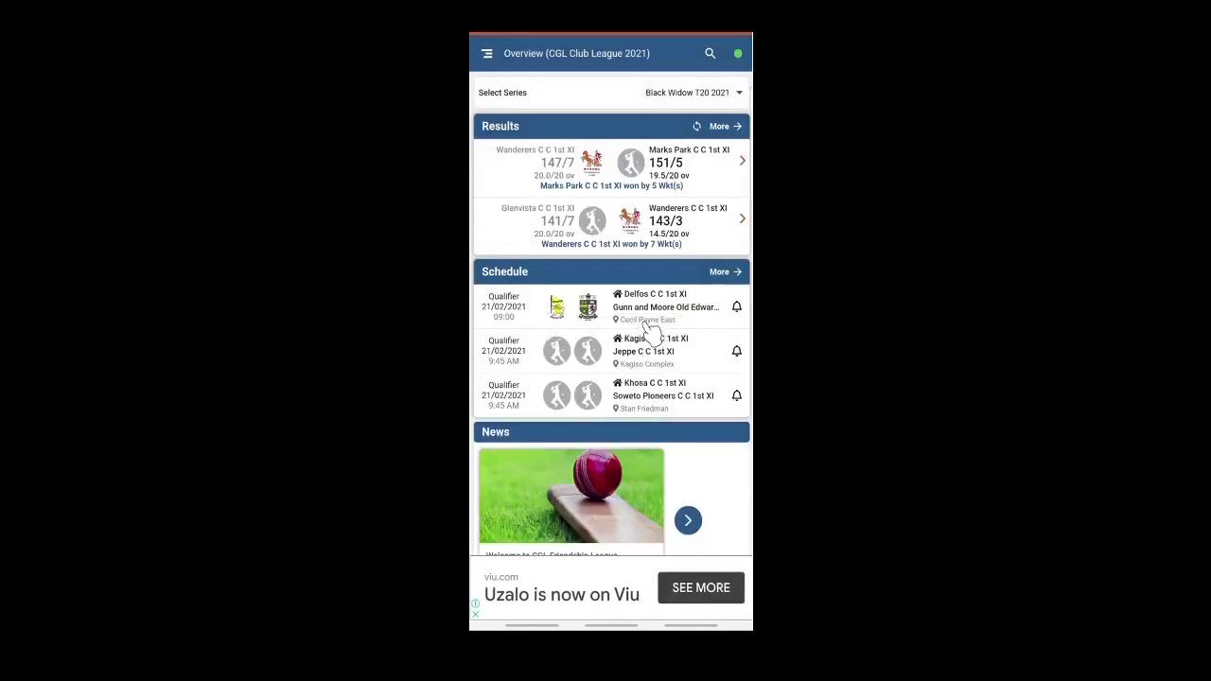
# - Go to Live Scoring from the navigation drawer to see My Games
pyautogui.click(488, 54)
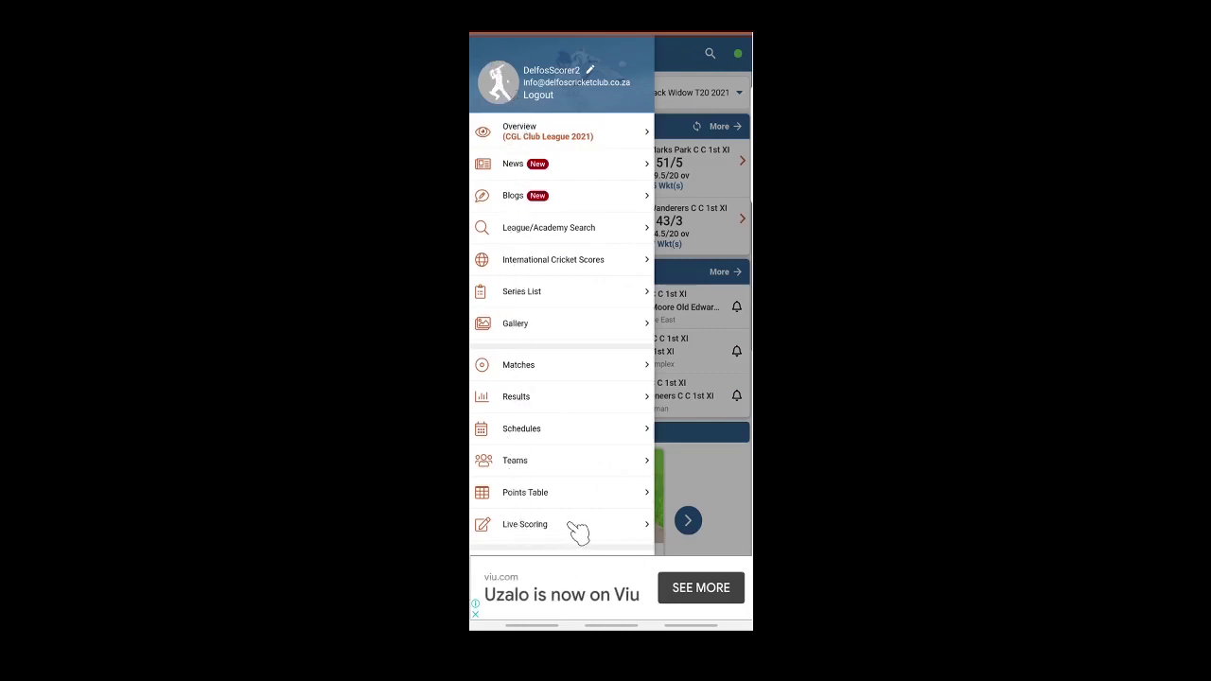
pyautogui.moveTo(577, 533); pyautogui.dragTo(615, 189)
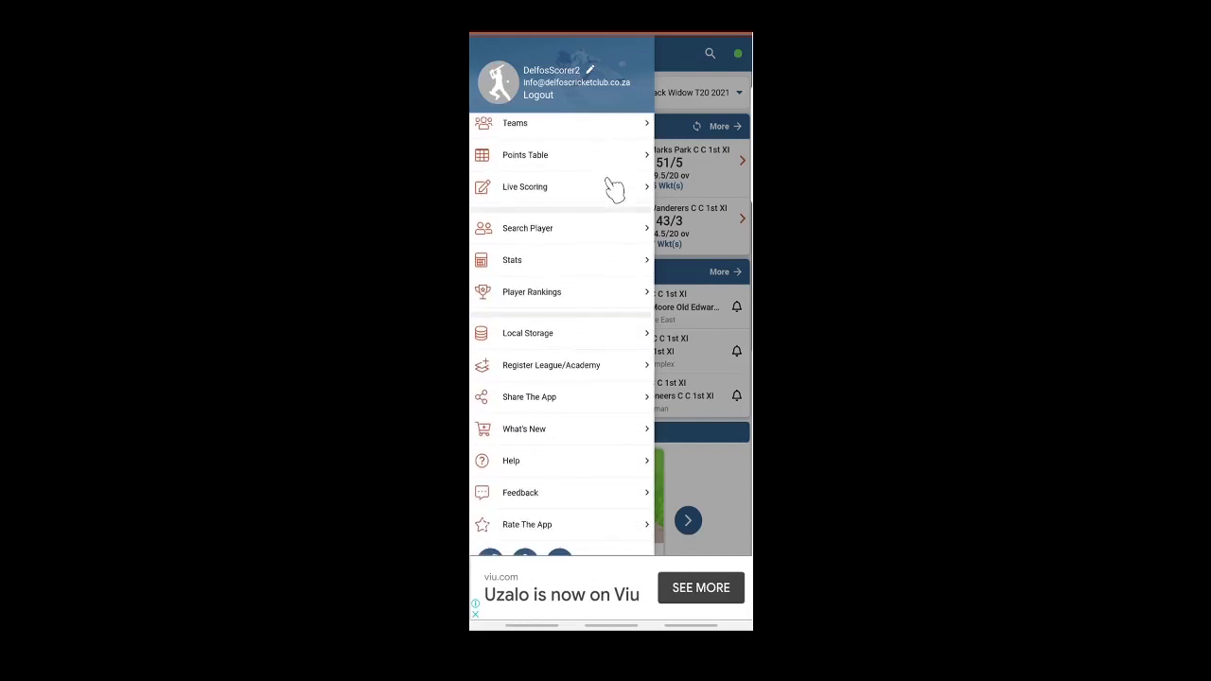
pyautogui.click(523, 189)
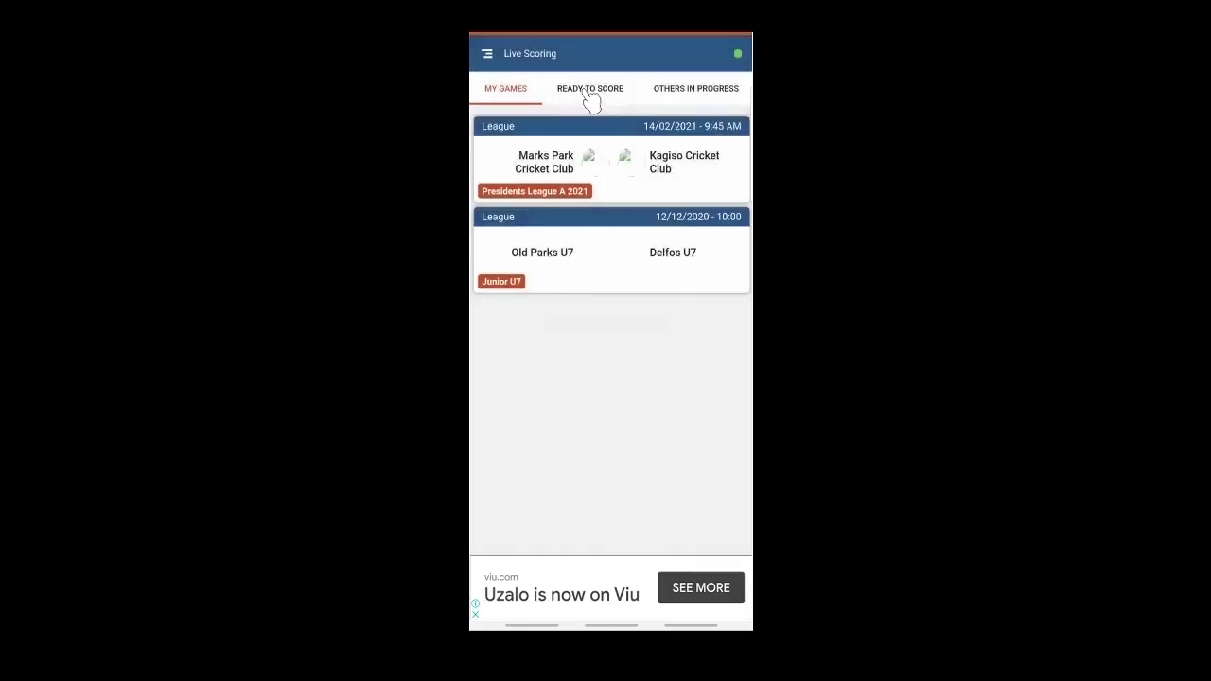
# - Find the Delfos Cc Test vs Jeppe Cc Test fixture among the ready-to-score matches
pyautogui.click(591, 98)
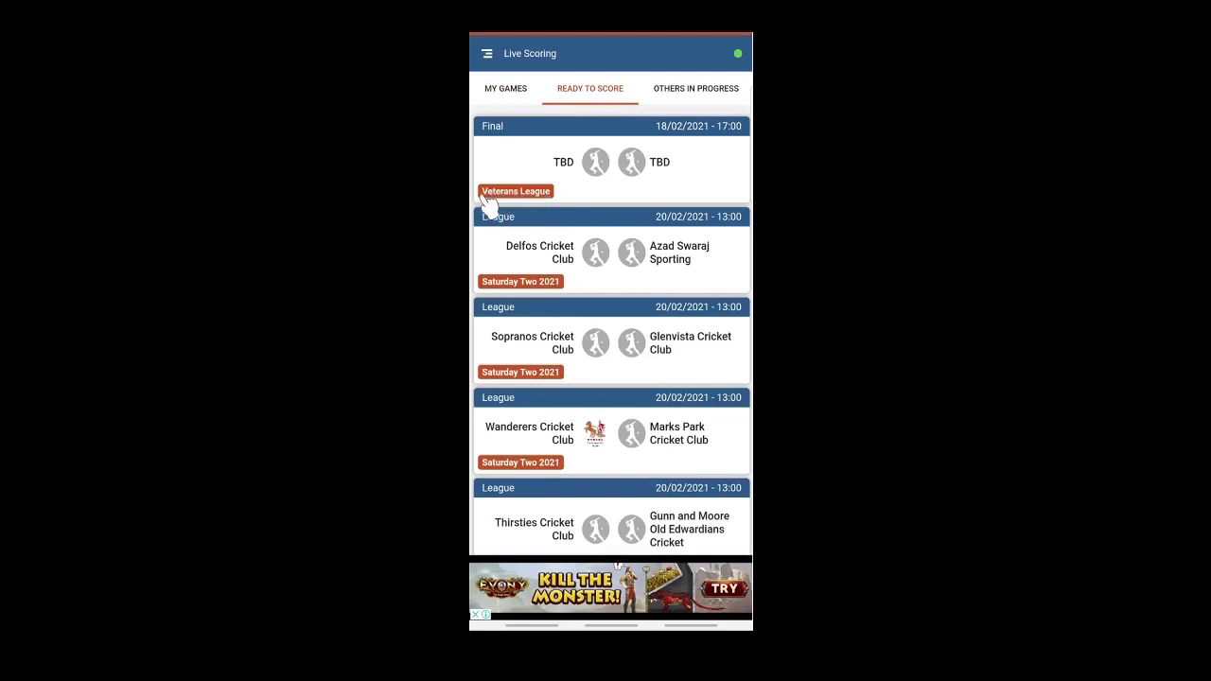
pyautogui.scroll(-15, 488, 203)
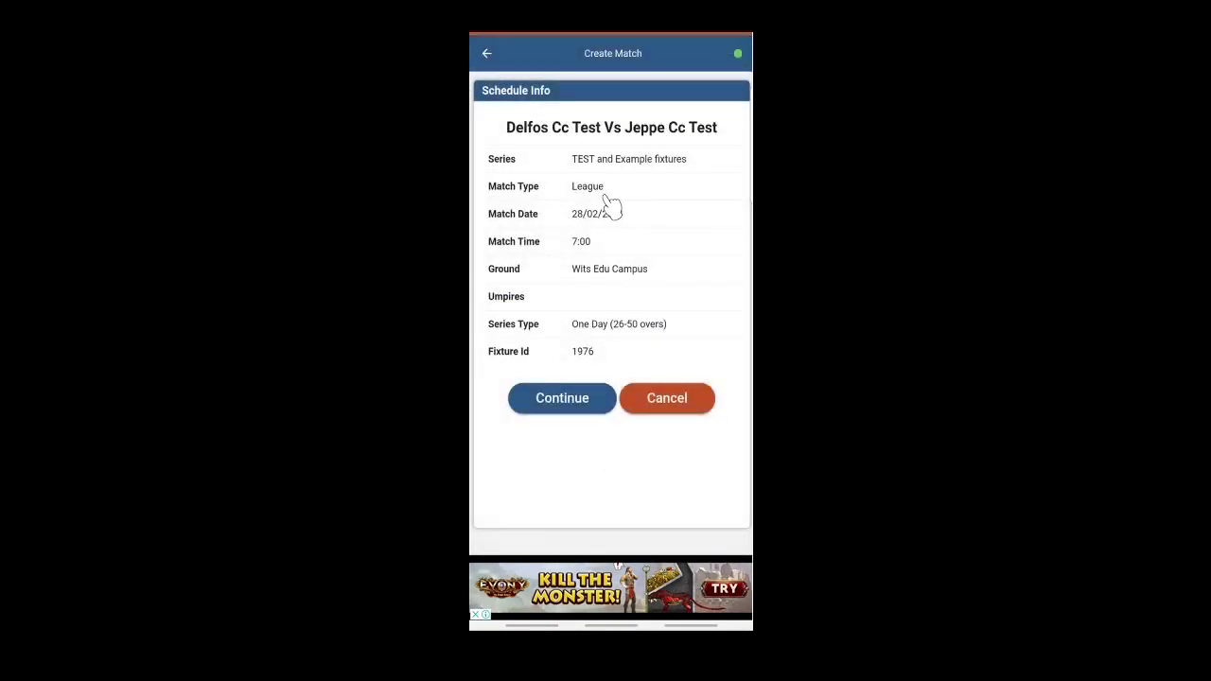
# - Add player 'New Player' to Delfos Cc Test, then select Delfos Allrounder1 and Batsman1
pyautogui.click(564, 401)
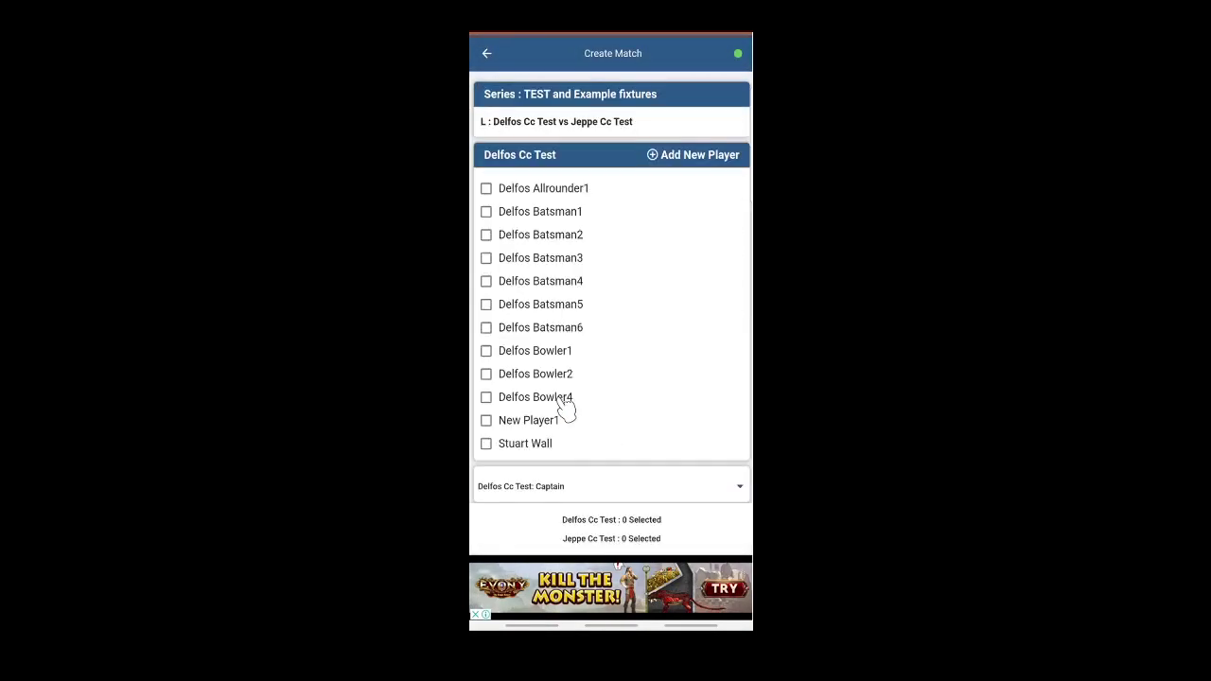
pyautogui.click(661, 161)
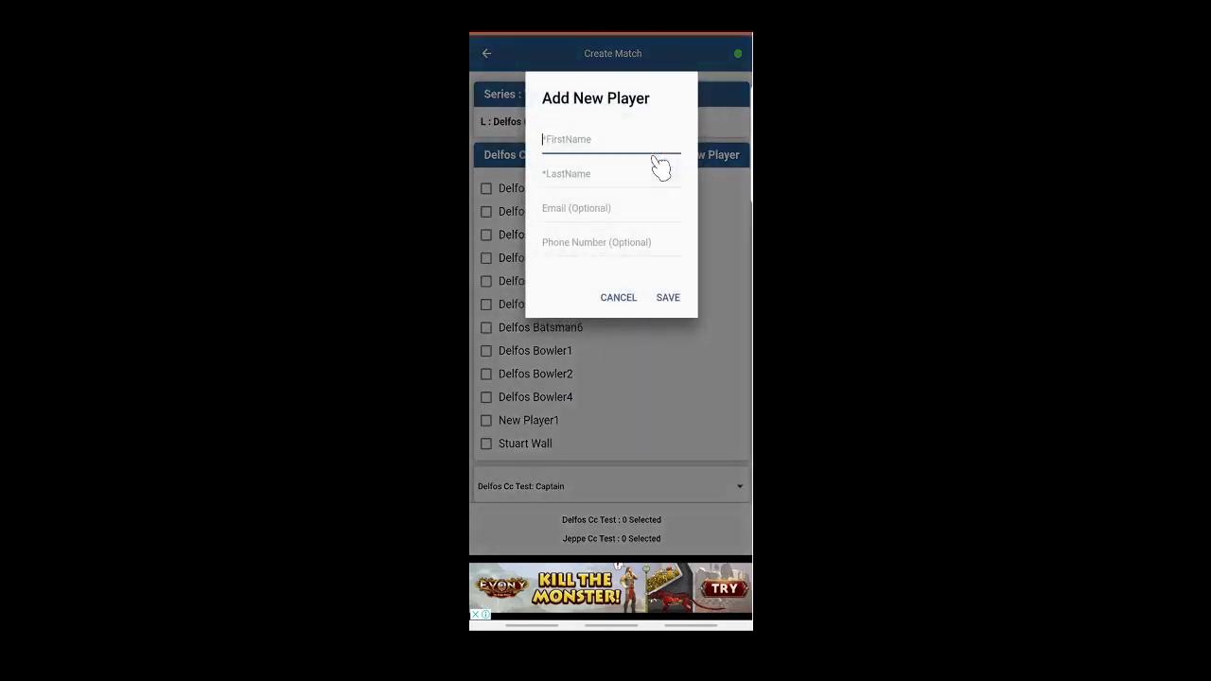
pyautogui.click(565, 142)
pyautogui.write('N')
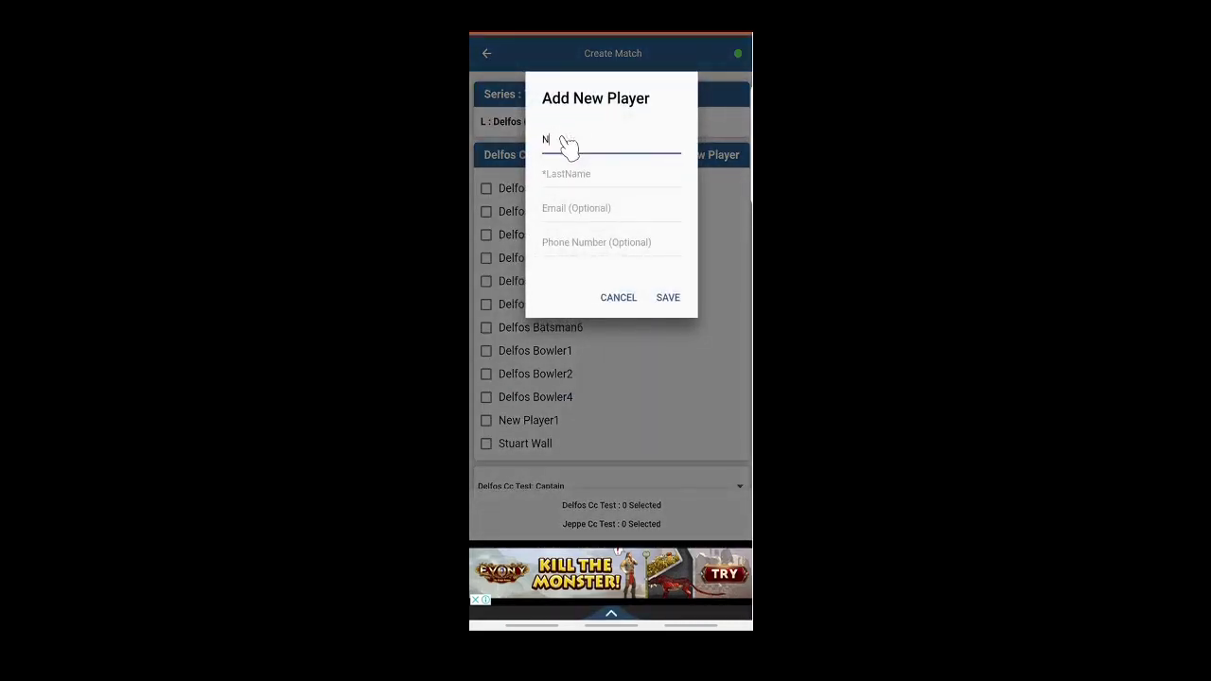
pyautogui.write('ew')
pyautogui.click(568, 176)
pyautogui.write('Player')
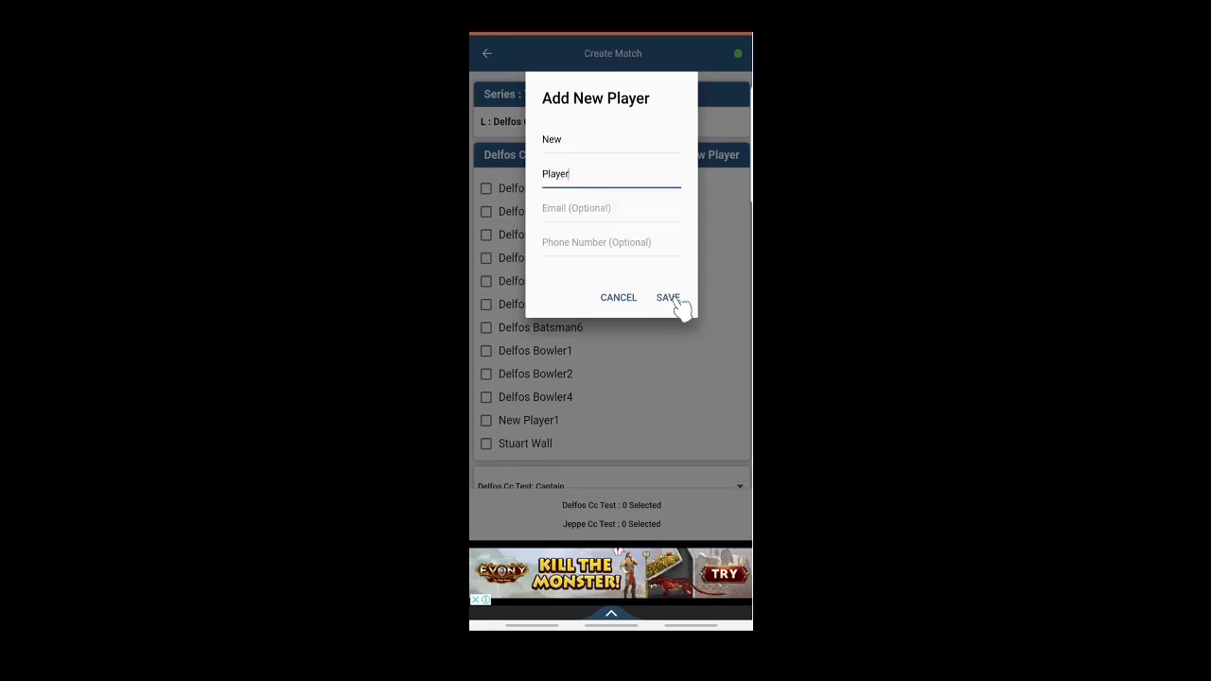
pyautogui.click(670, 298)
pyautogui.click(487, 211)
pyautogui.click(486, 235)
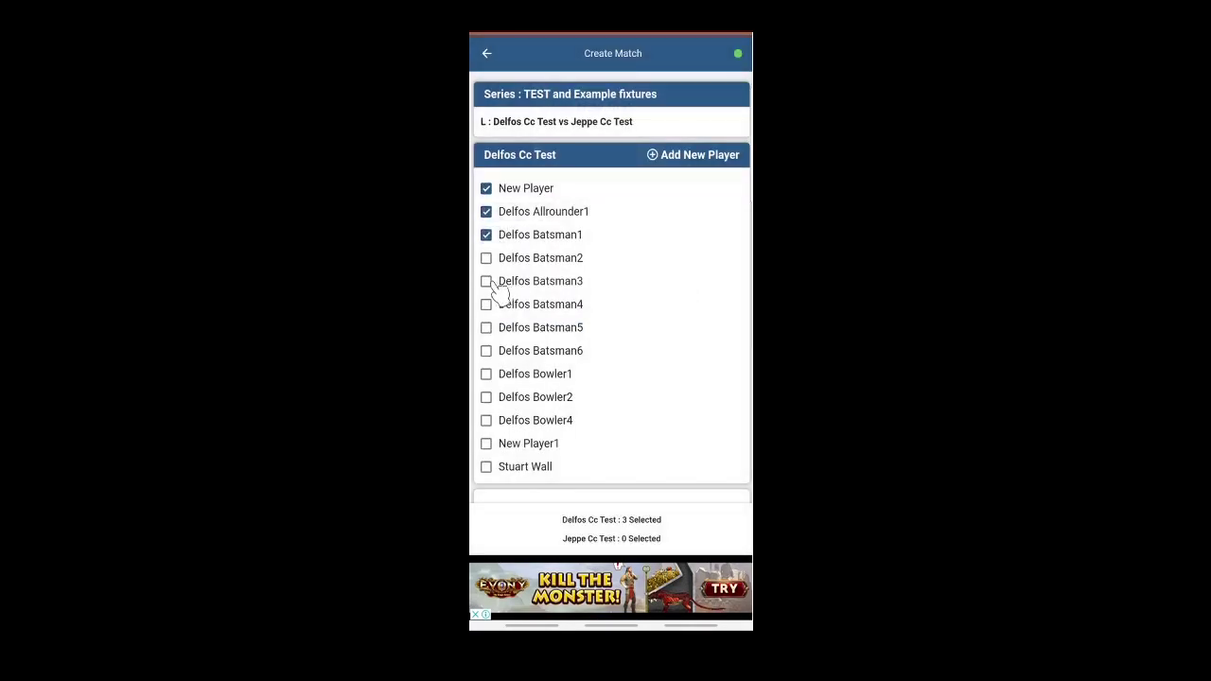
# - Select Delfos Batsman2 to Batsman6, Bowler2 and New Player1, bringing Delfos to 11
pyautogui.click(487, 257)
pyautogui.click(487, 281)
pyautogui.click(486, 304)
pyautogui.click(486, 327)
pyautogui.click(486, 350)
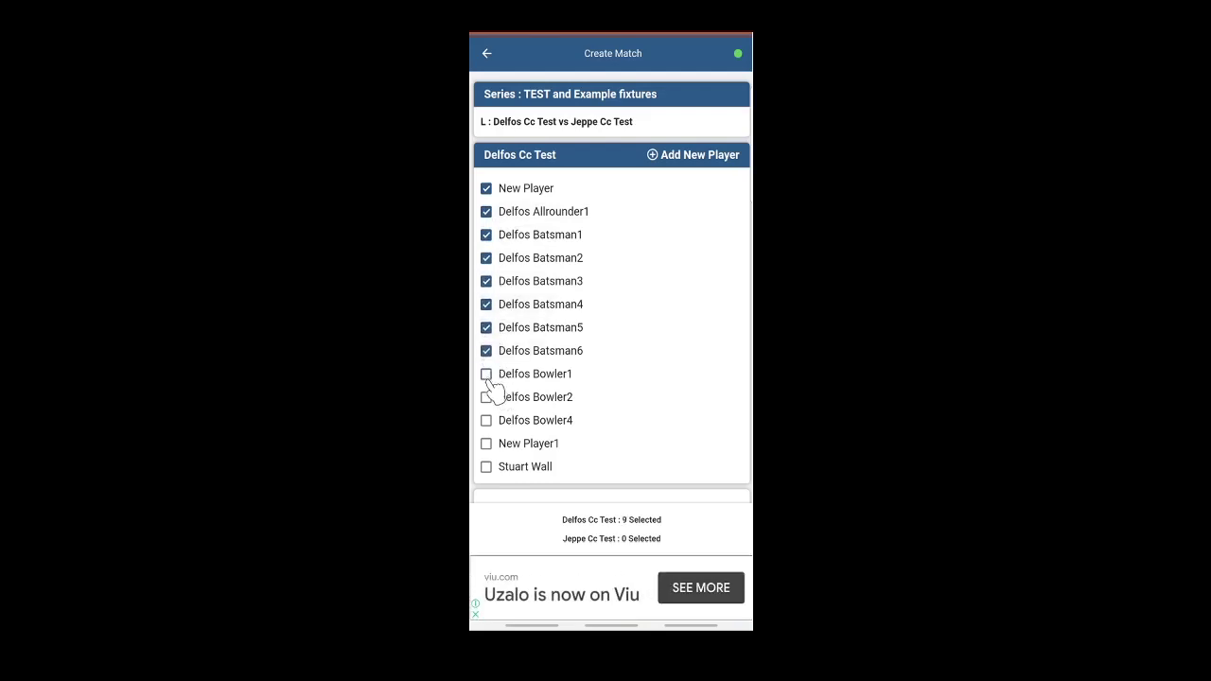
pyautogui.click(486, 397)
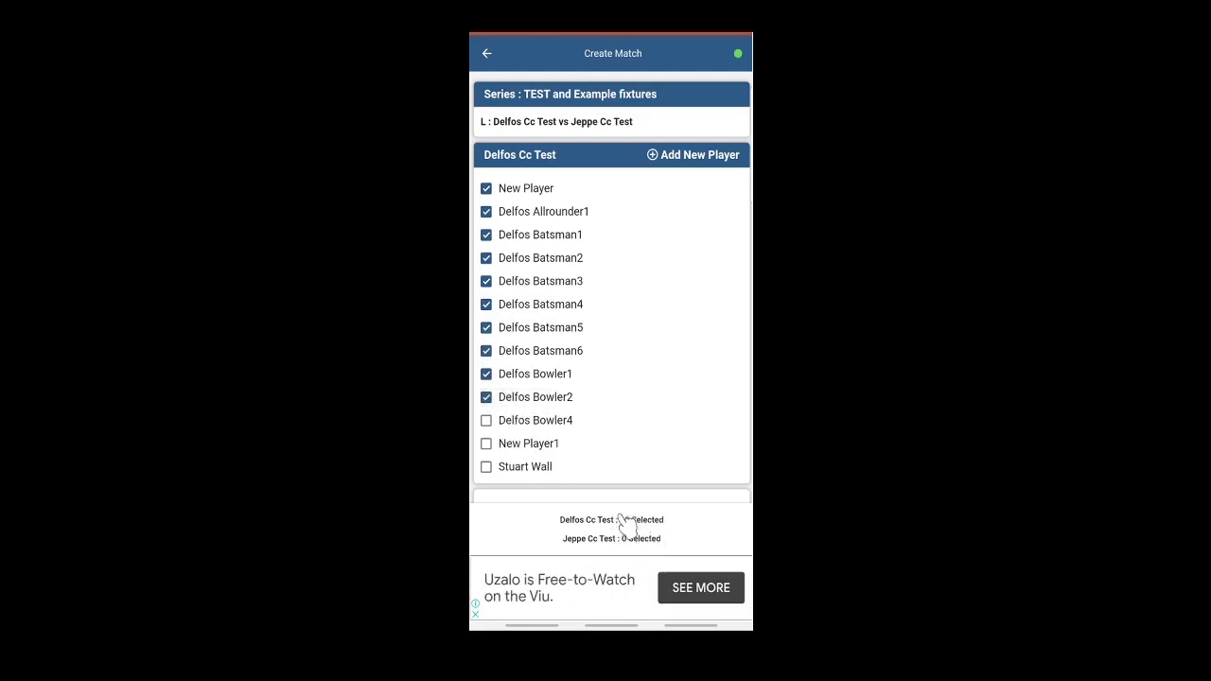
pyautogui.click(486, 444)
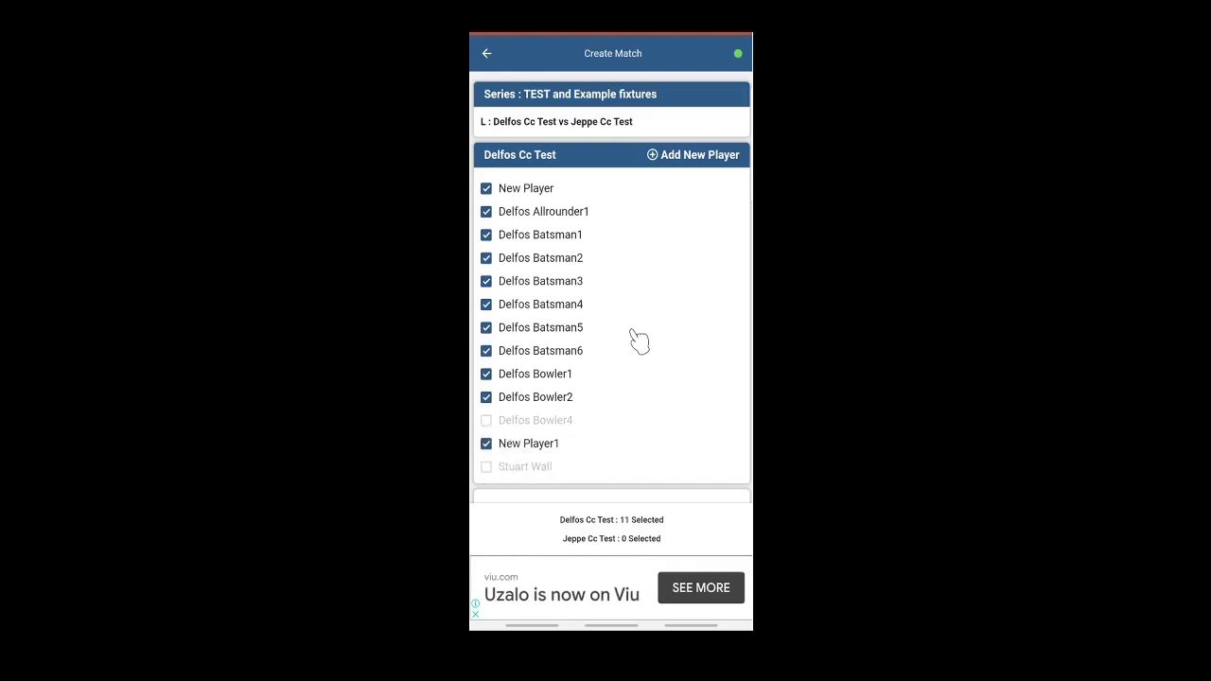
pyautogui.scroll(-5, 639, 341)
pyautogui.scroll(5, 673, 221)
# - Make New Player the Delfos captain and pick Jeppe Batsman5 and (56)Reserve No1
pyautogui.scroll(-5, 667, 332)
pyautogui.click(667, 289)
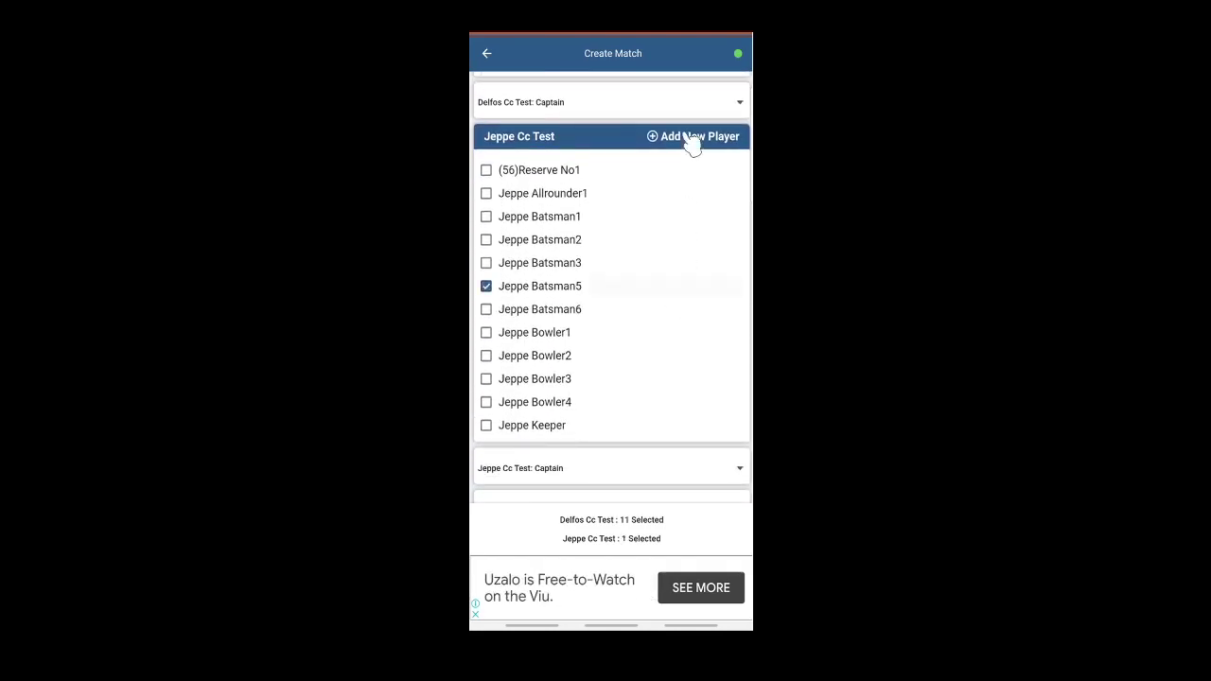
pyautogui.click(742, 103)
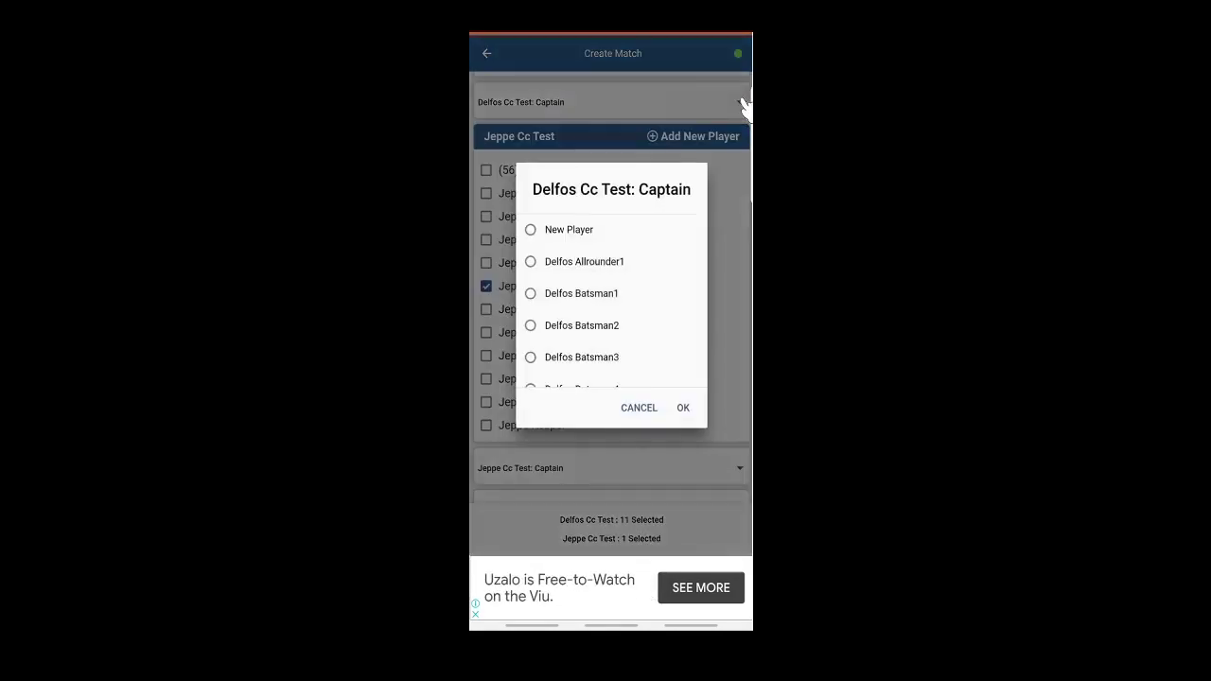
pyautogui.click(531, 230)
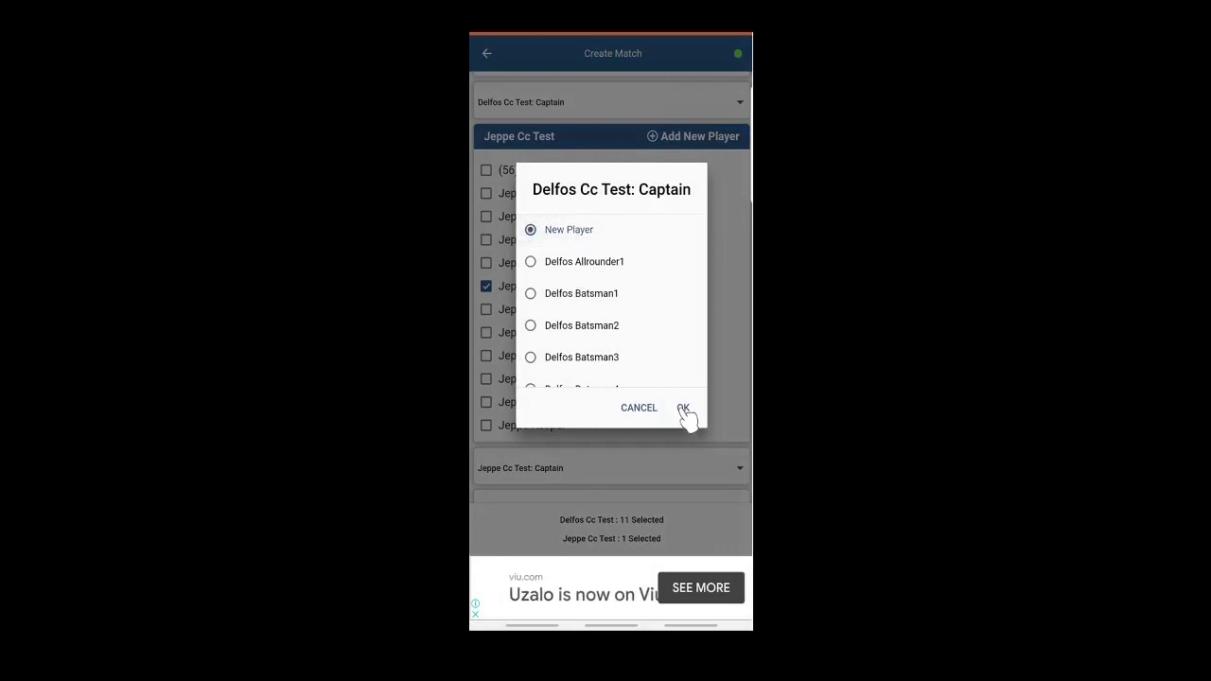
pyautogui.click(683, 408)
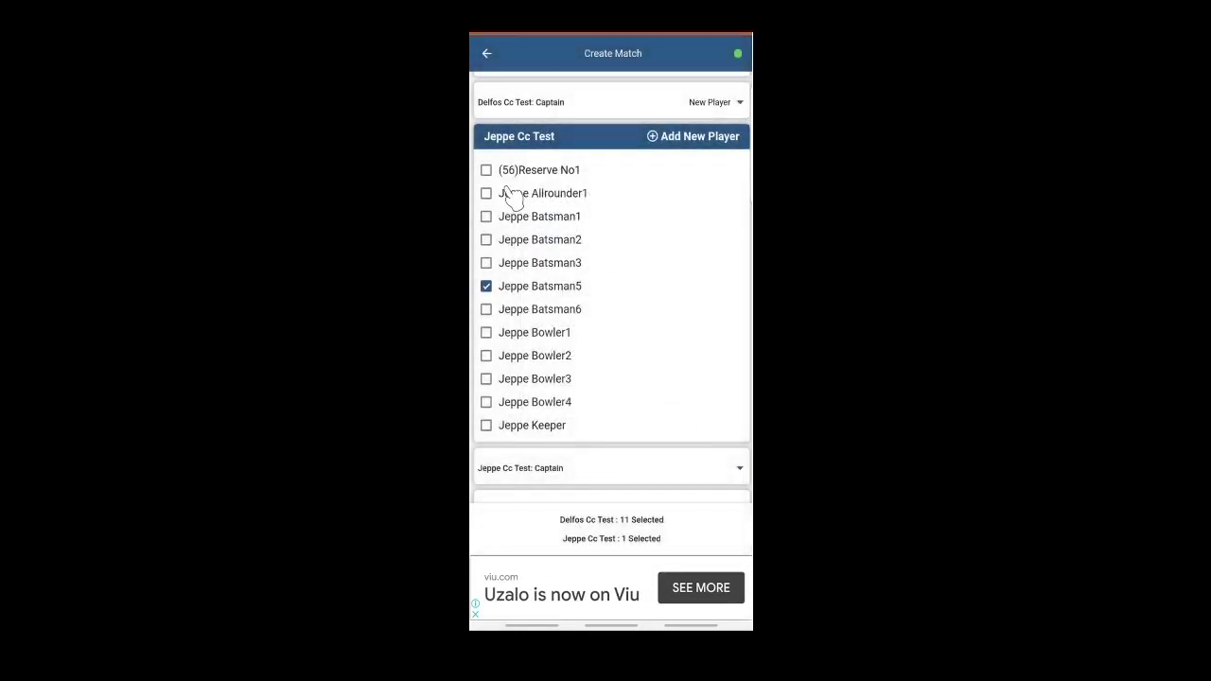
pyautogui.click(487, 170)
# - Select Jeppe Allrounder1, the batsmen, Bowler1–3 and Keeper, leaving out Bowler4
pyautogui.click(486, 193)
pyautogui.click(487, 217)
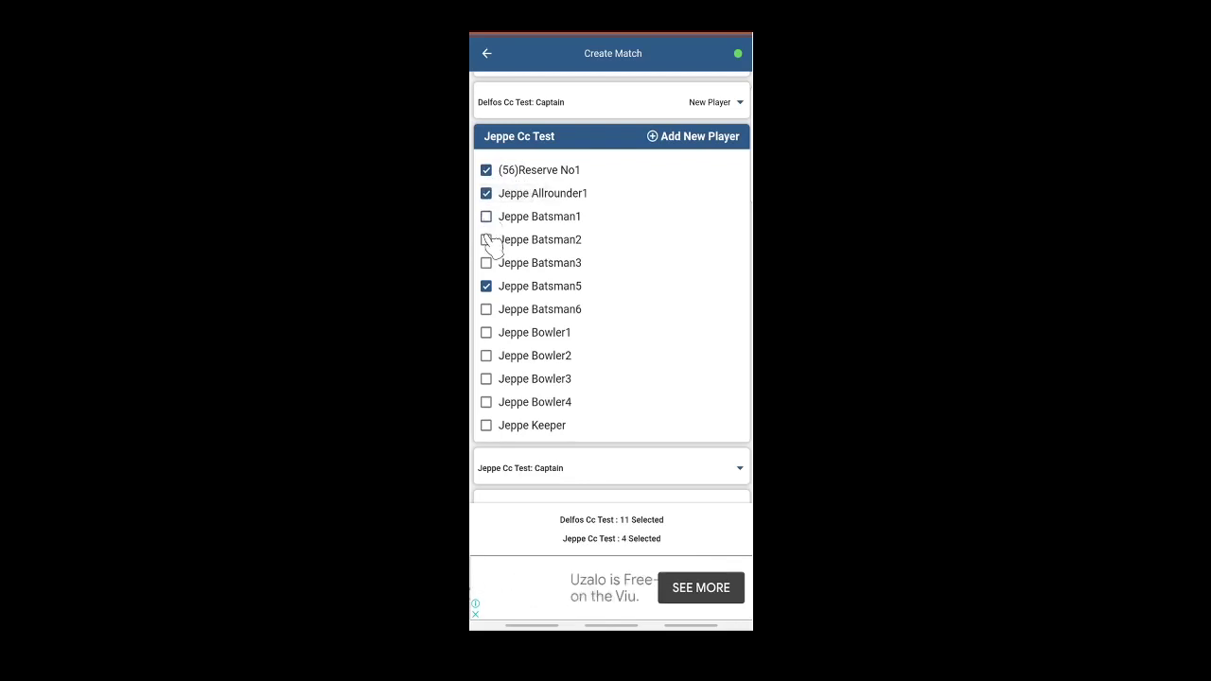
pyautogui.click(486, 239)
pyautogui.click(487, 263)
pyautogui.click(486, 309)
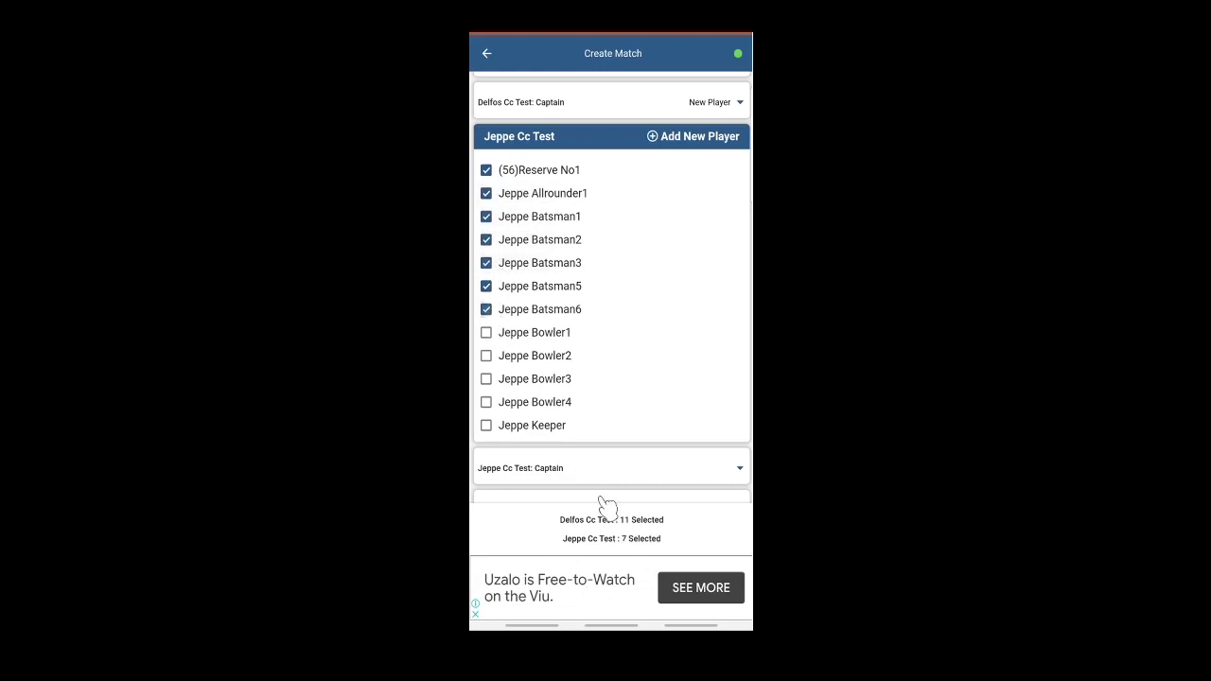
pyautogui.click(487, 332)
pyautogui.click(487, 355)
pyautogui.click(487, 378)
pyautogui.click(486, 402)
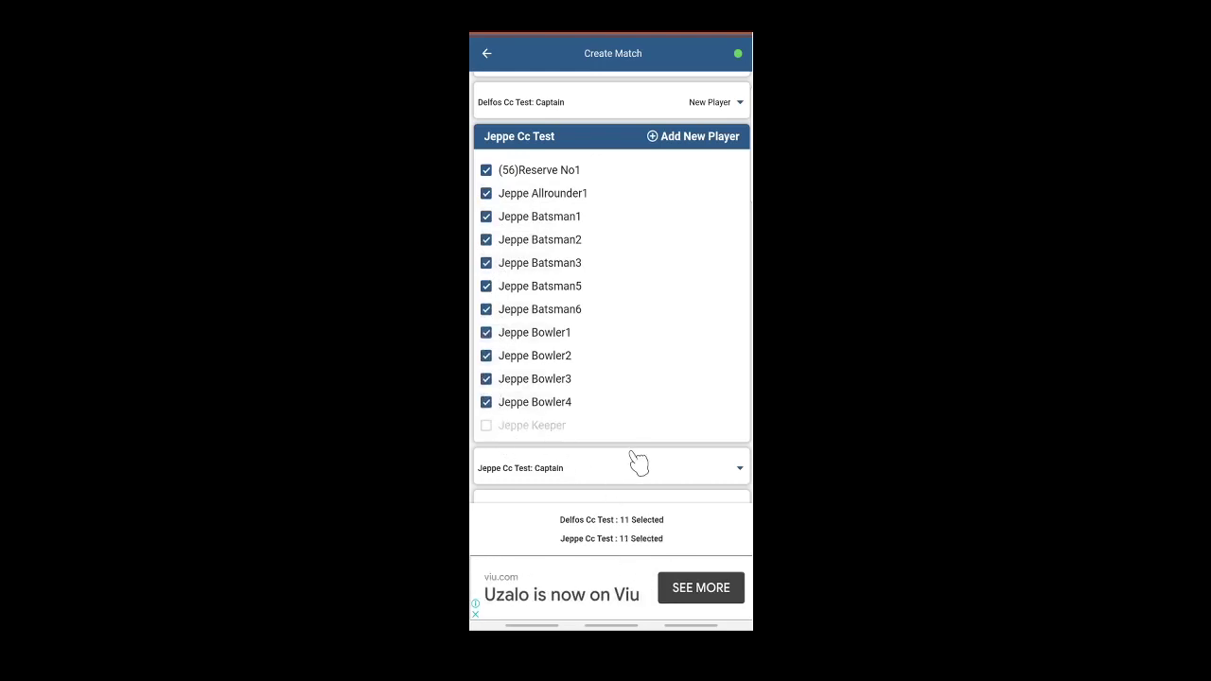
pyautogui.click(487, 402)
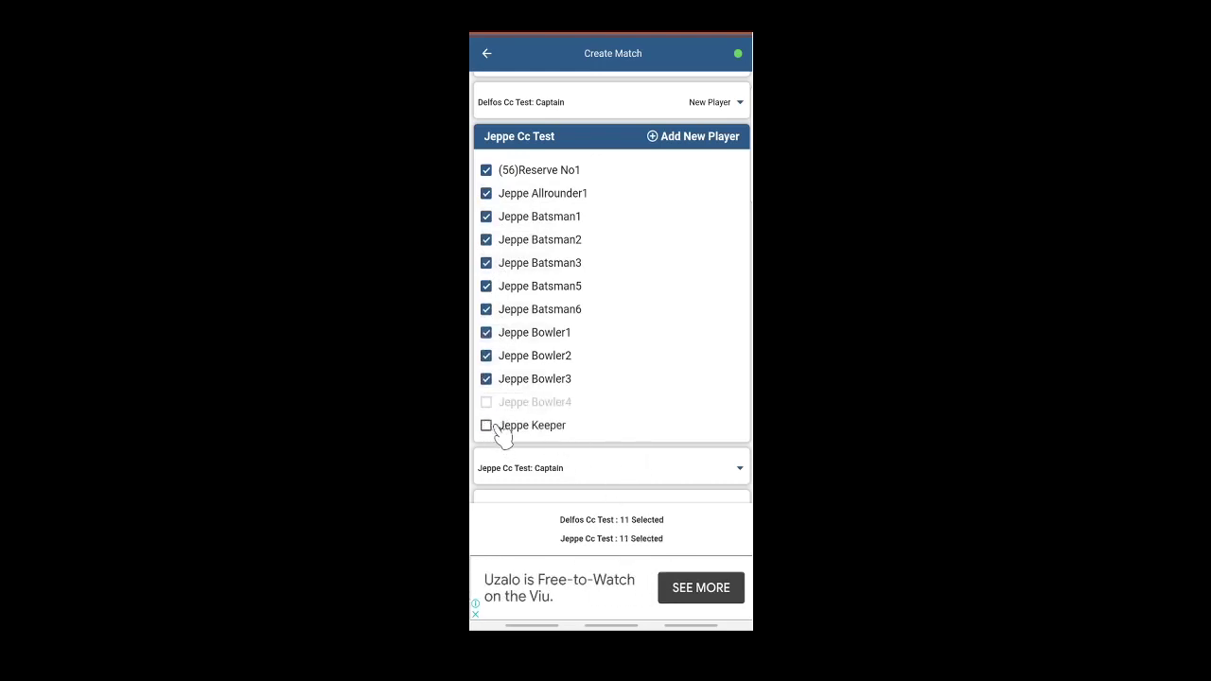
pyautogui.click(487, 426)
# - Make Jeppe Keeper the Jeppe Cc Test captain
pyautogui.click(741, 470)
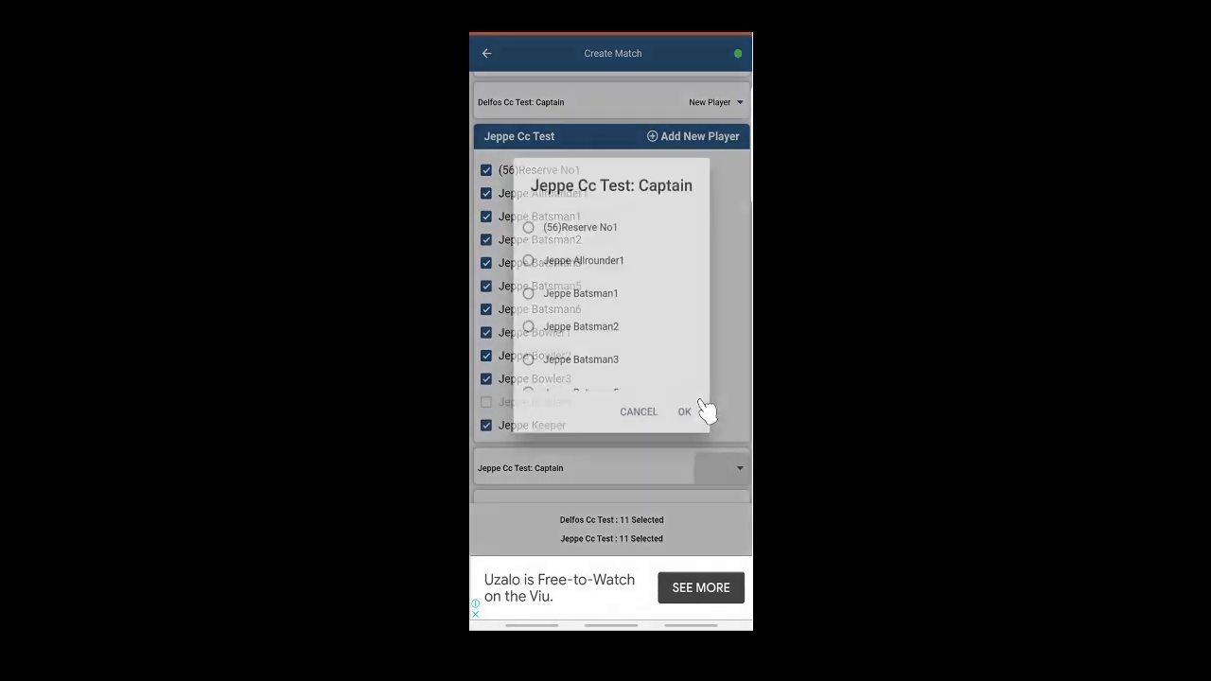
pyautogui.scroll(-5, 663, 316)
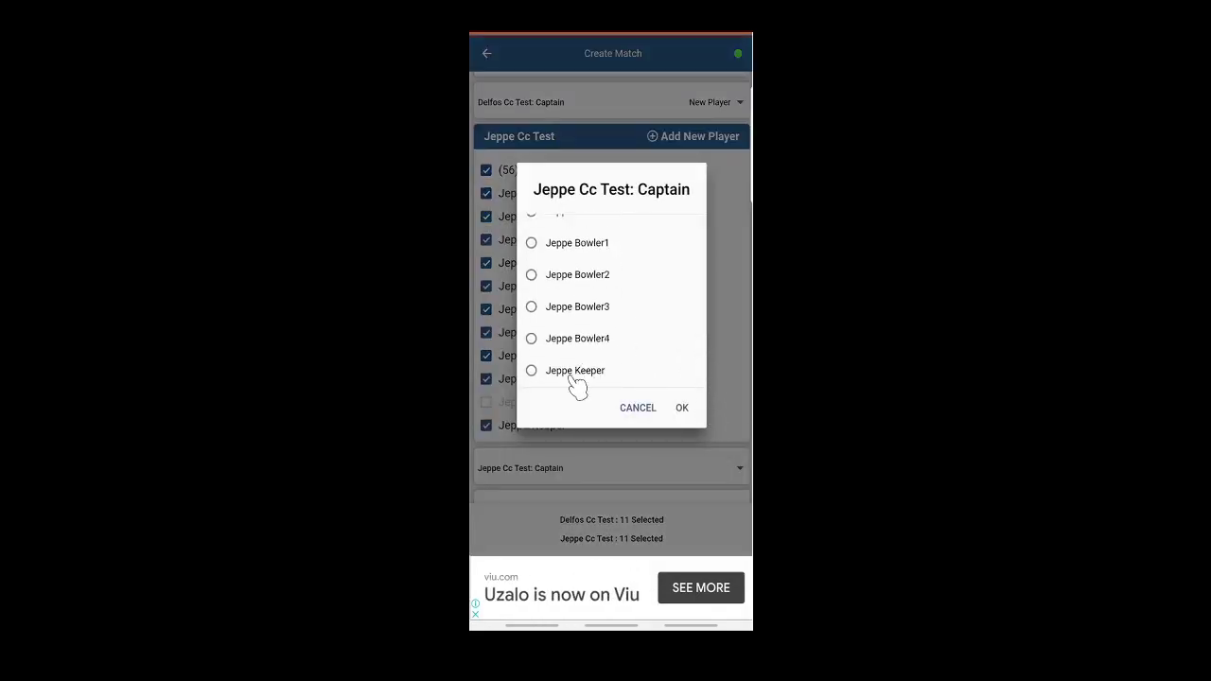
pyautogui.click(531, 371)
pyautogui.click(683, 410)
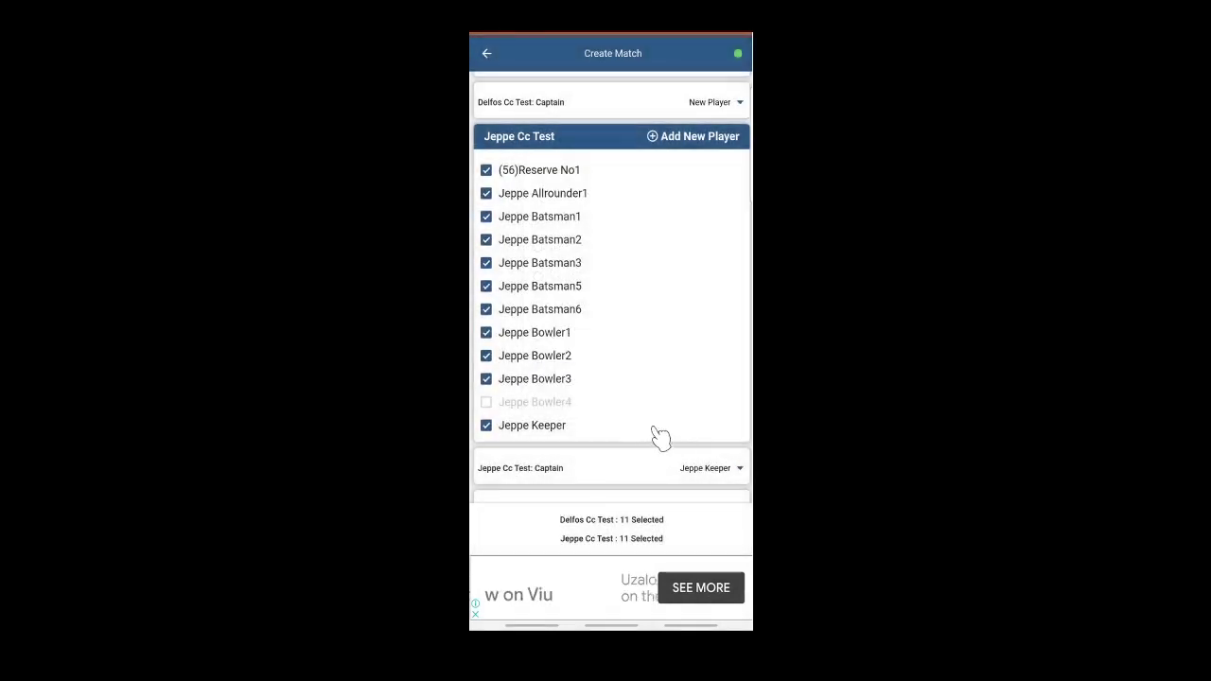
pyautogui.moveTo(659, 438); pyautogui.dragTo(675, 205)
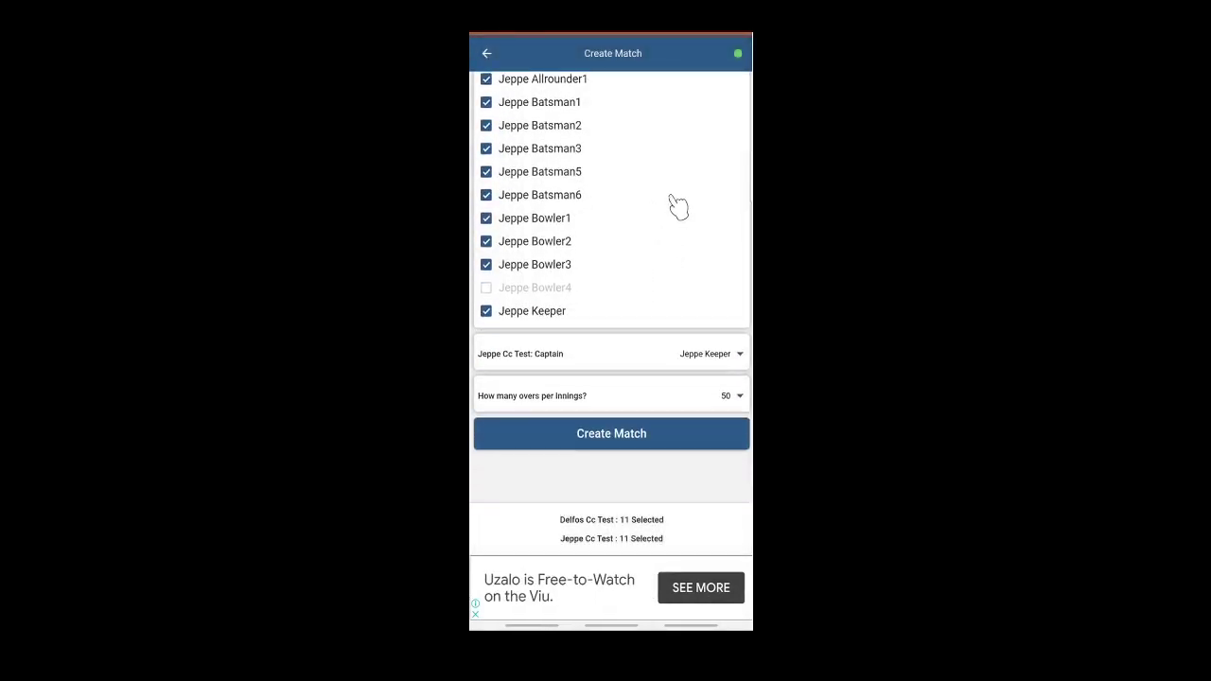
# - Set 40 overs per innings and create the Delfos Cc Test vs Jeppe Cc Test match
pyautogui.click(741, 396)
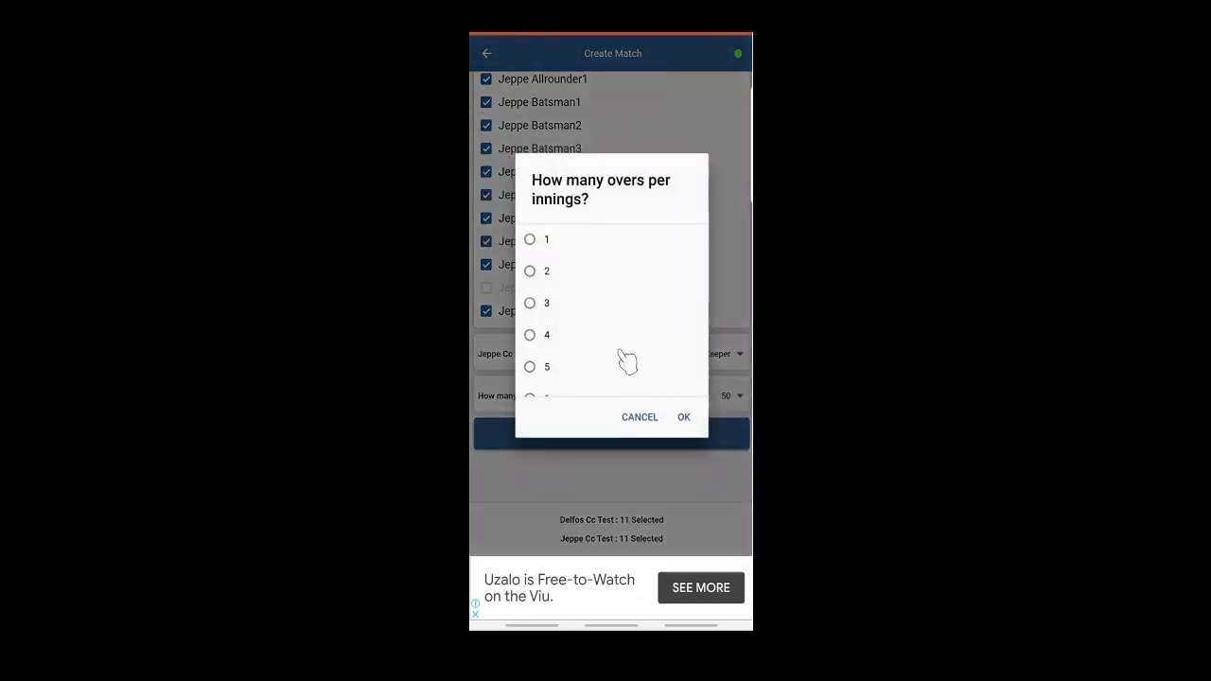
pyautogui.moveTo(578, 370); pyautogui.dragTo(581, 267)
pyautogui.moveTo(619, 400); pyautogui.dragTo(627, 287)
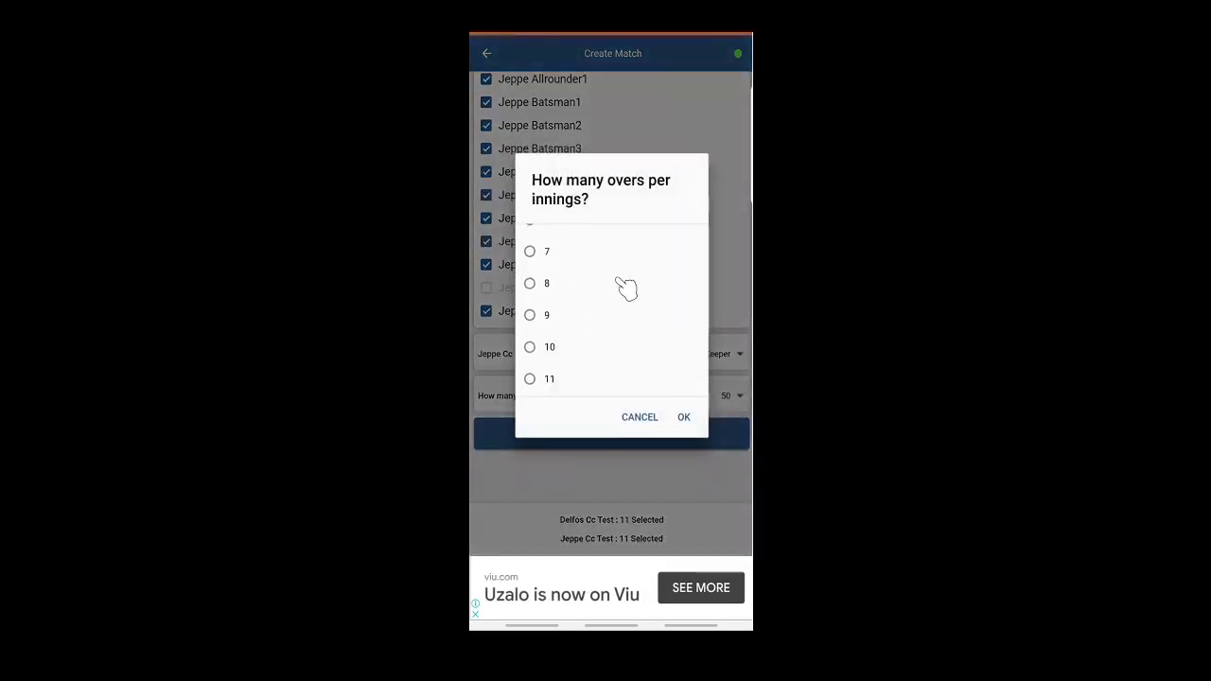
pyautogui.moveTo(630, 369); pyautogui.dragTo(621, 237)
pyautogui.moveTo(641, 365); pyautogui.dragTo(638, 257)
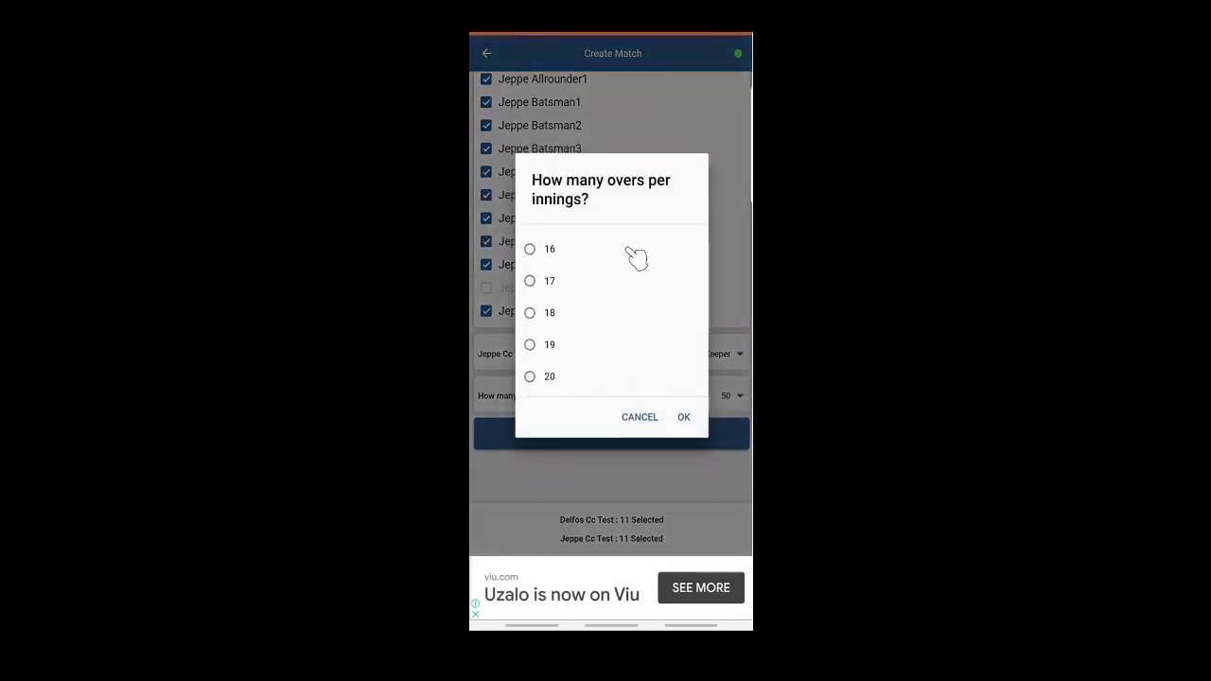
pyautogui.moveTo(617, 389); pyautogui.dragTo(630, 235)
pyautogui.moveTo(628, 375); pyautogui.dragTo(628, 265)
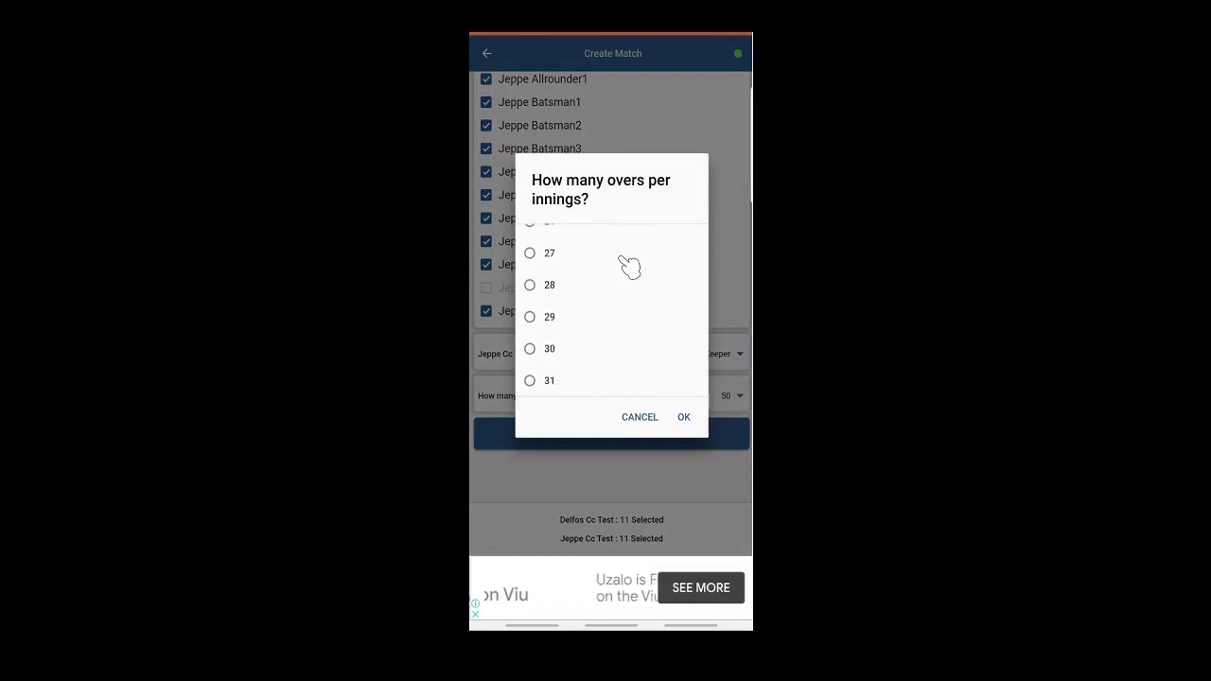
pyautogui.moveTo(613, 378); pyautogui.dragTo(625, 282)
pyautogui.moveTo(630, 387); pyautogui.dragTo(627, 262)
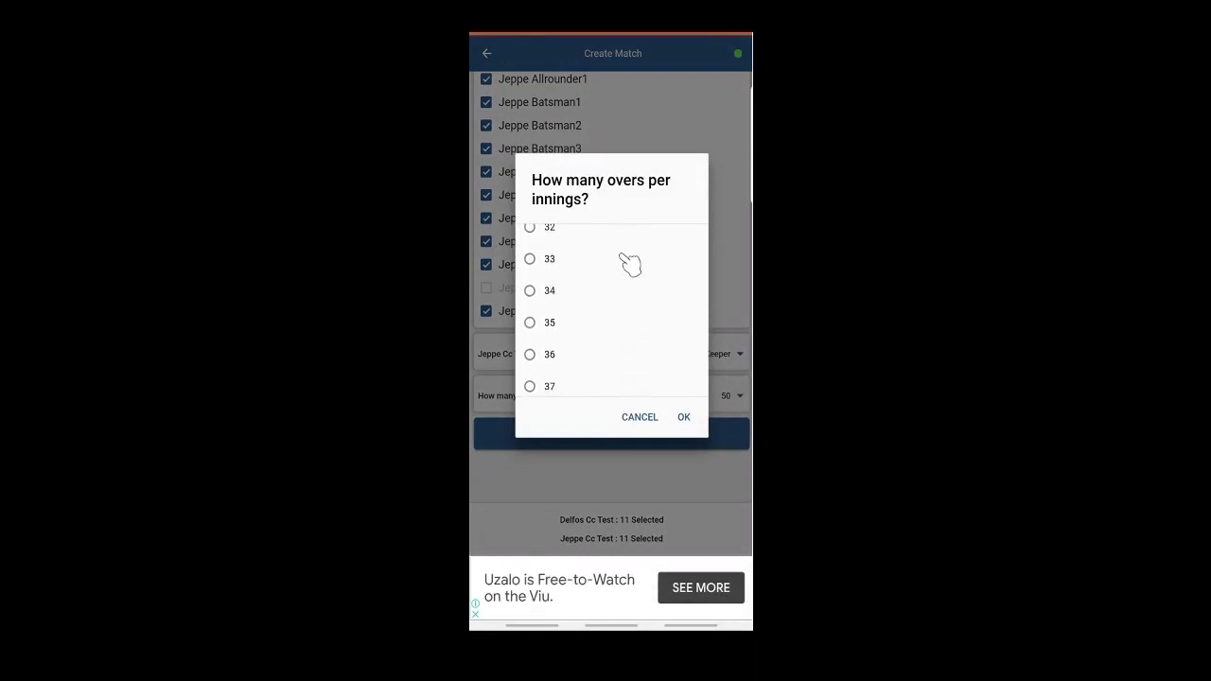
pyautogui.moveTo(622, 384); pyautogui.dragTo(626, 271)
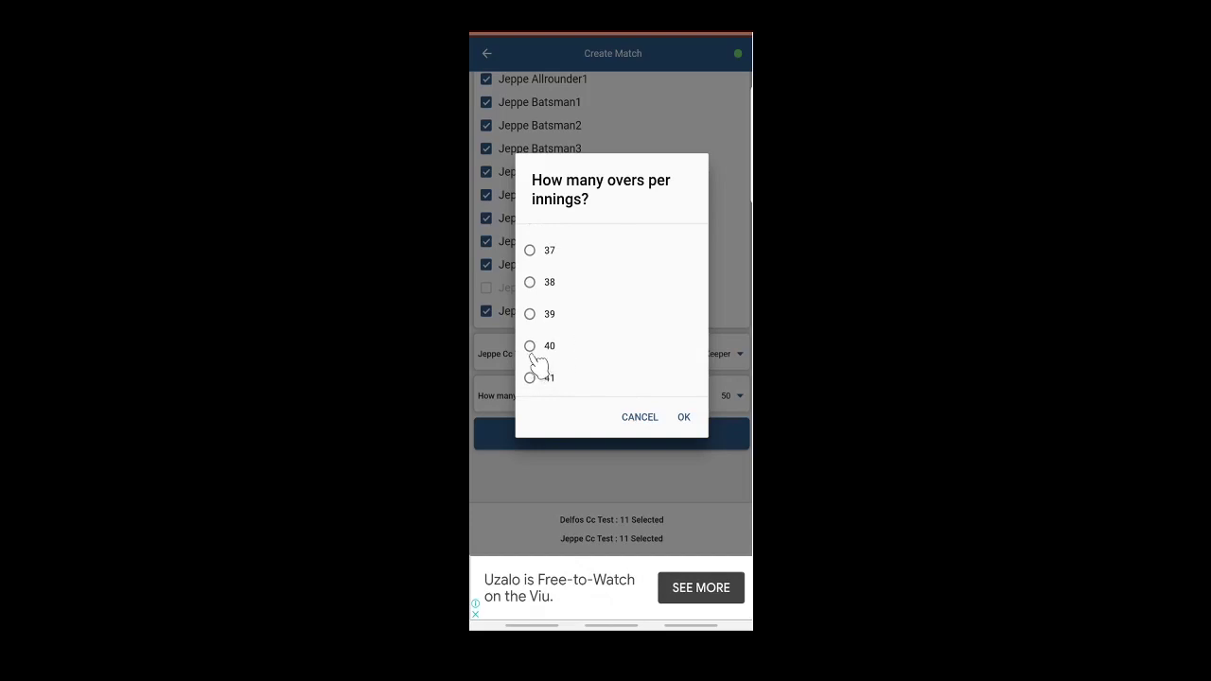
pyautogui.click(531, 346)
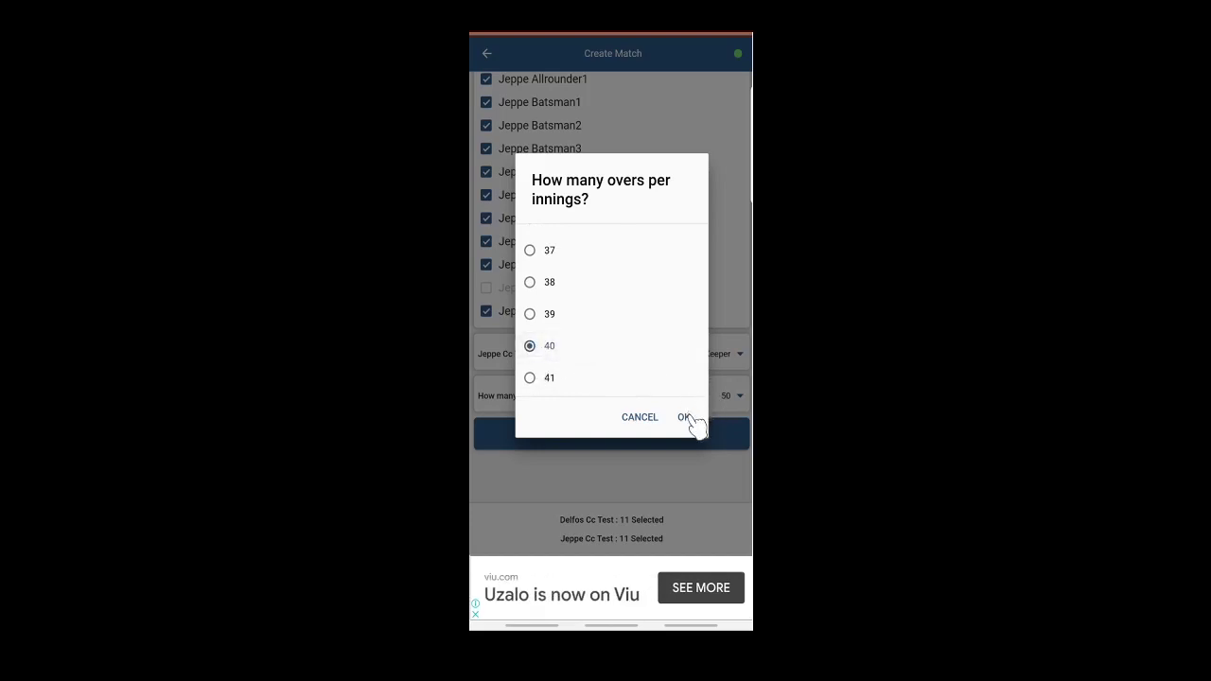
pyautogui.click(685, 417)
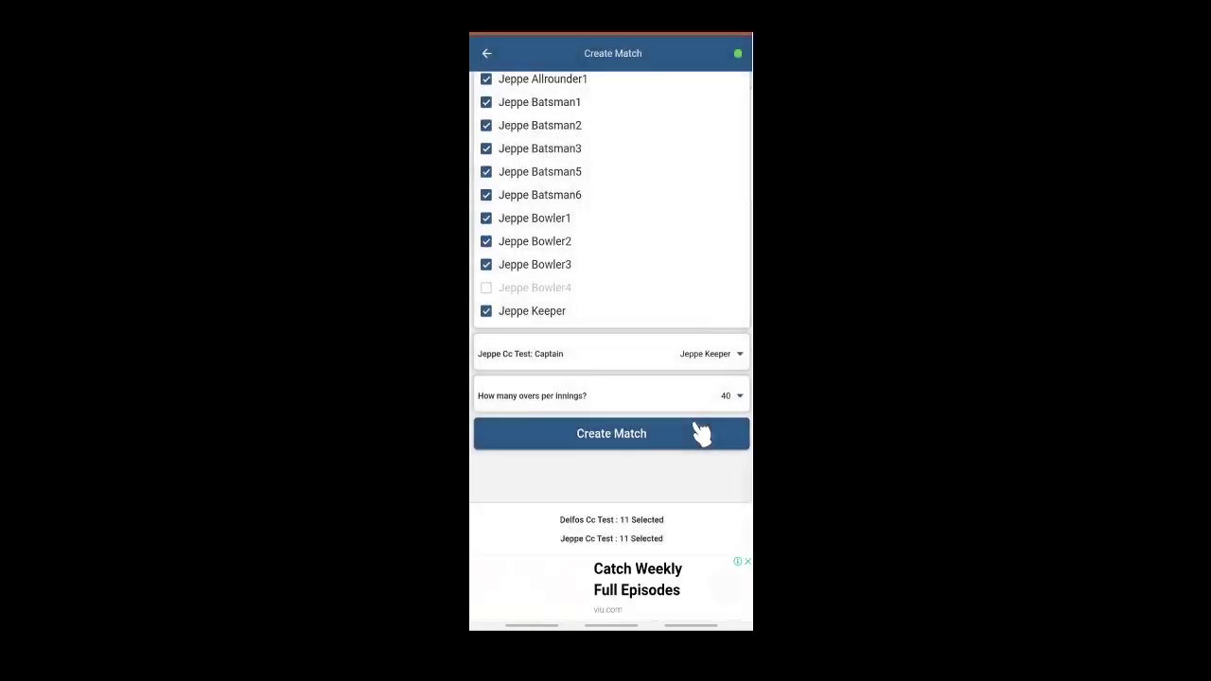
pyautogui.click(602, 443)
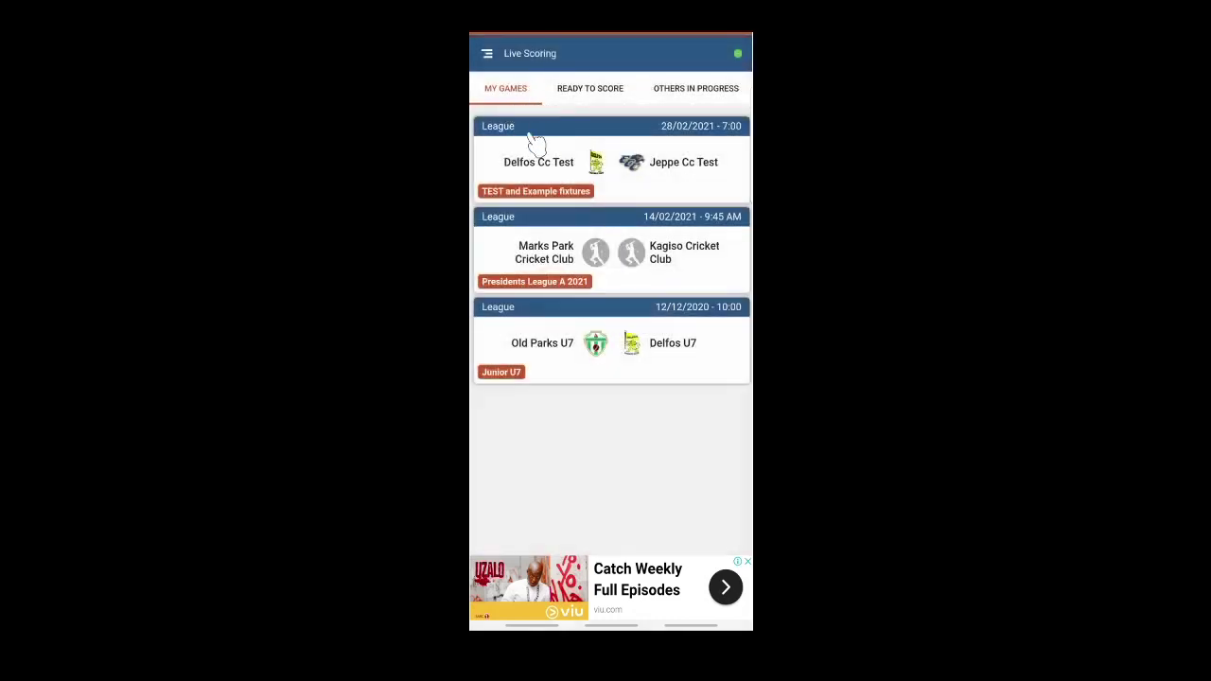
# - Continue scoring the Delfos vs Jeppe match to reach its Toss screen
pyautogui.click(634, 169)
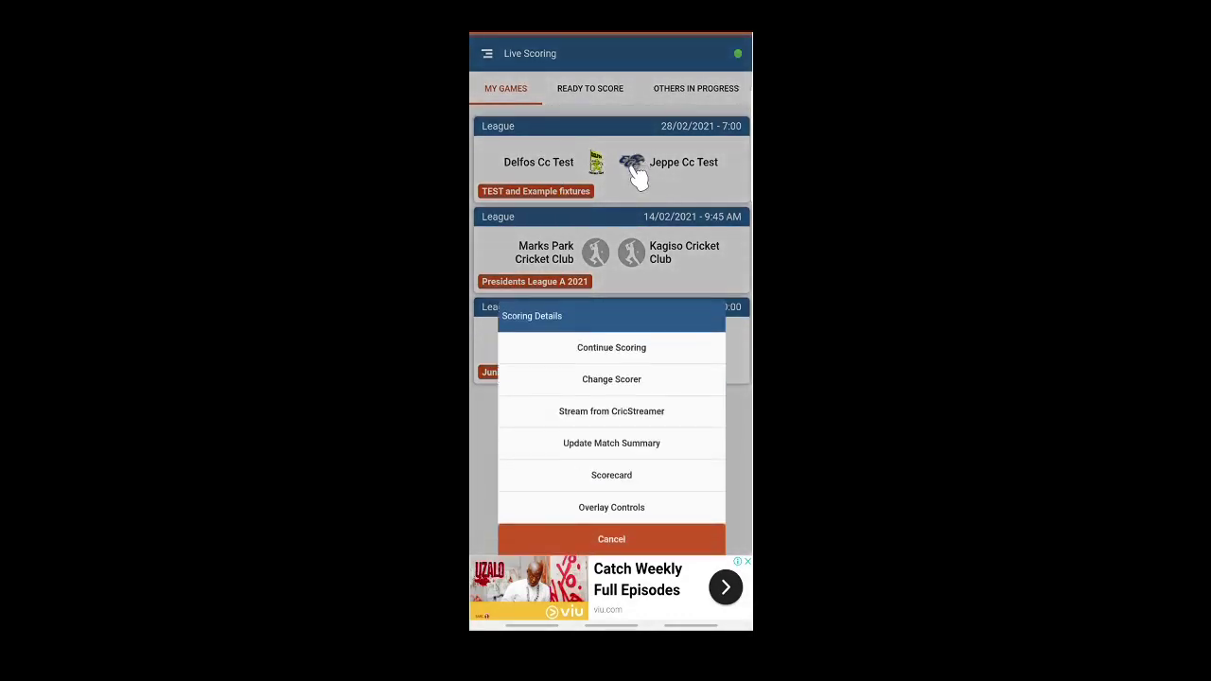
pyautogui.click(602, 354)
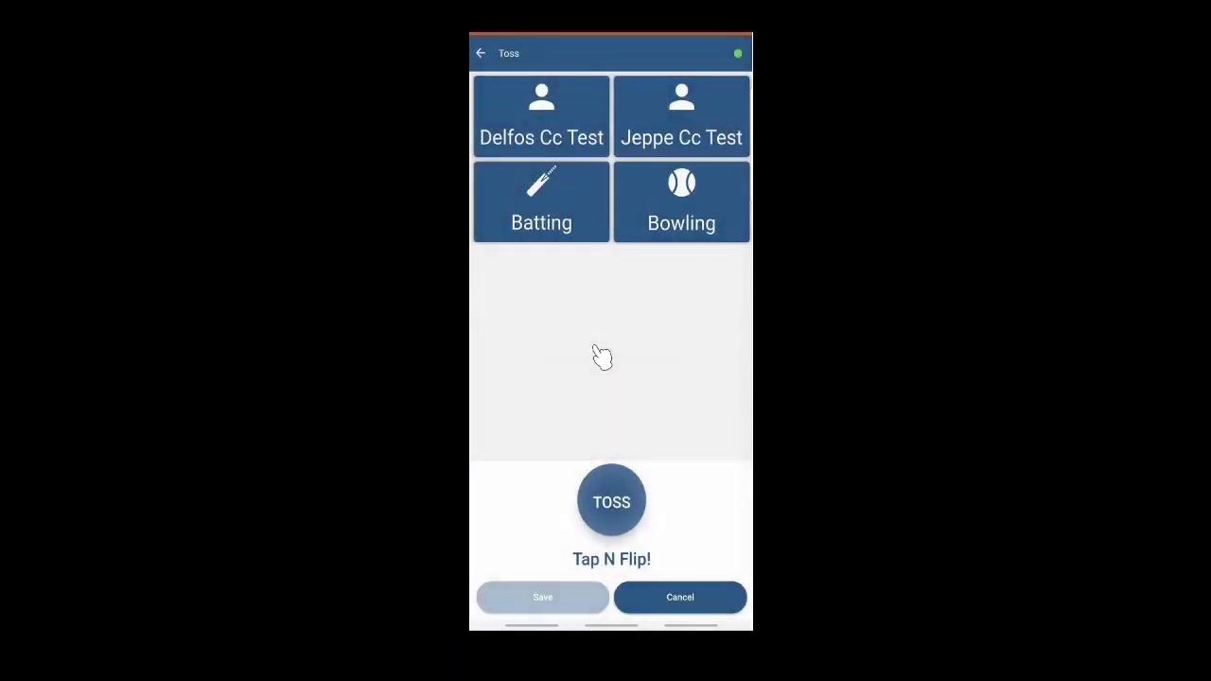
# - Record Jeppe Cc Test as toss winner, with Batting chosen as their decision, and save
pyautogui.click(558, 137)
pyautogui.click(678, 132)
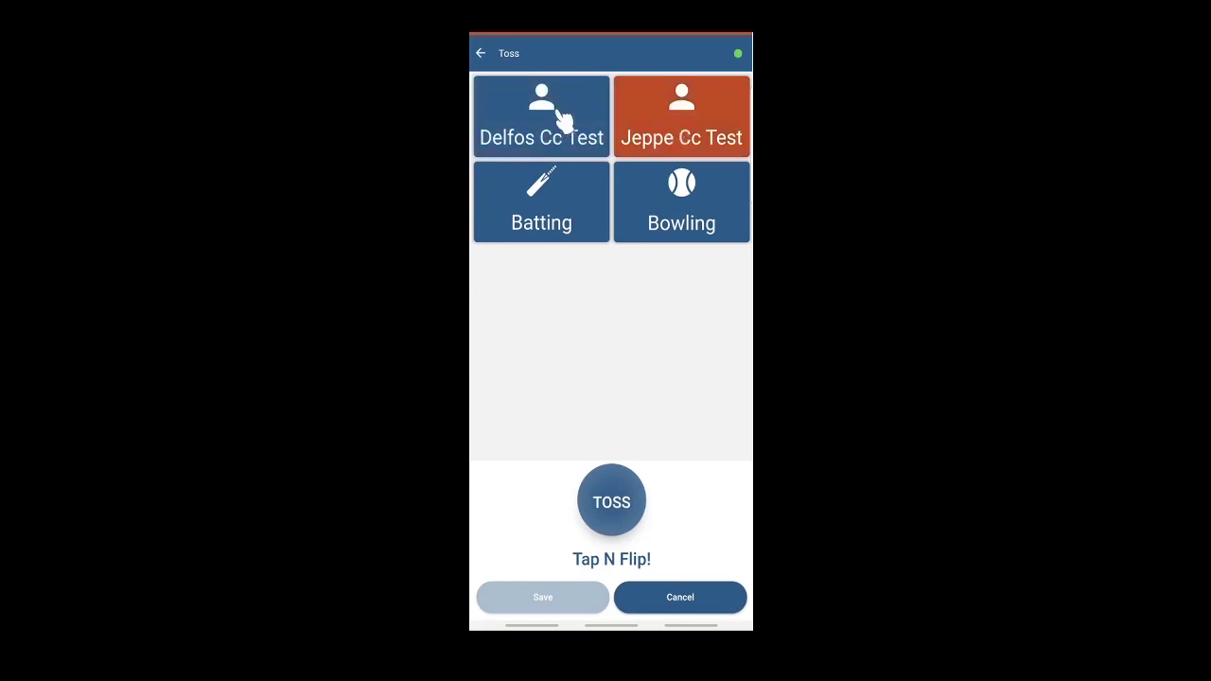
pyautogui.click(564, 121)
pyautogui.click(674, 109)
pyautogui.click(622, 507)
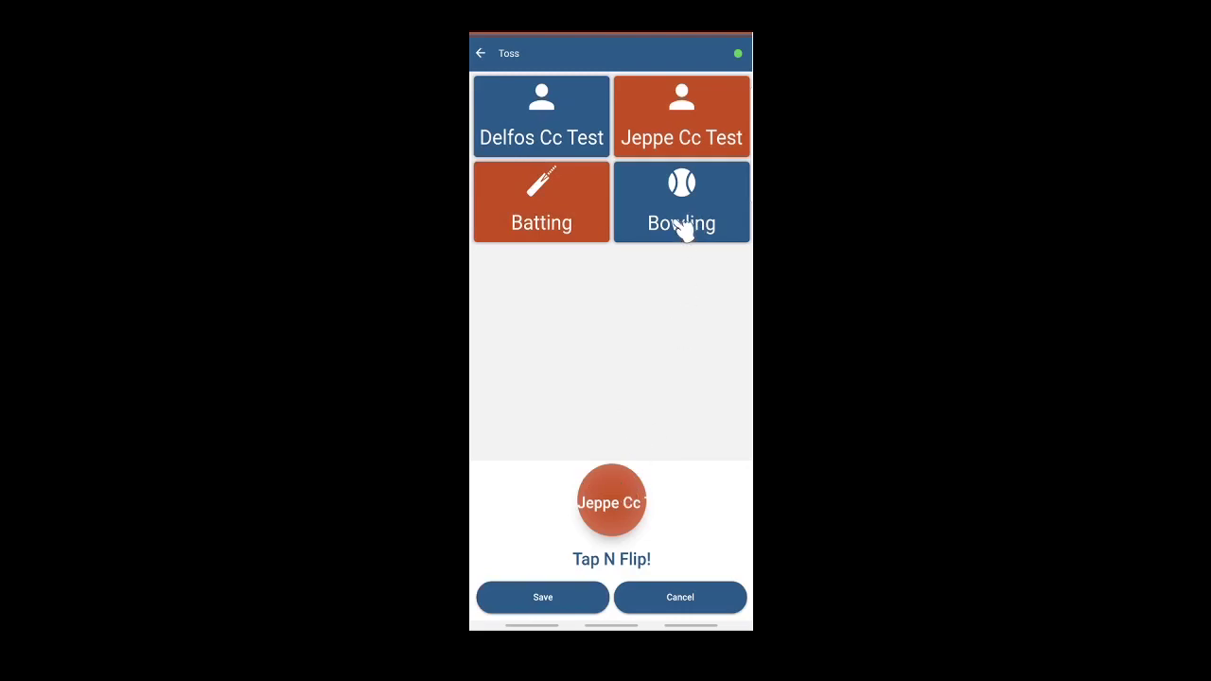
pyautogui.click(681, 229)
pyautogui.click(535, 217)
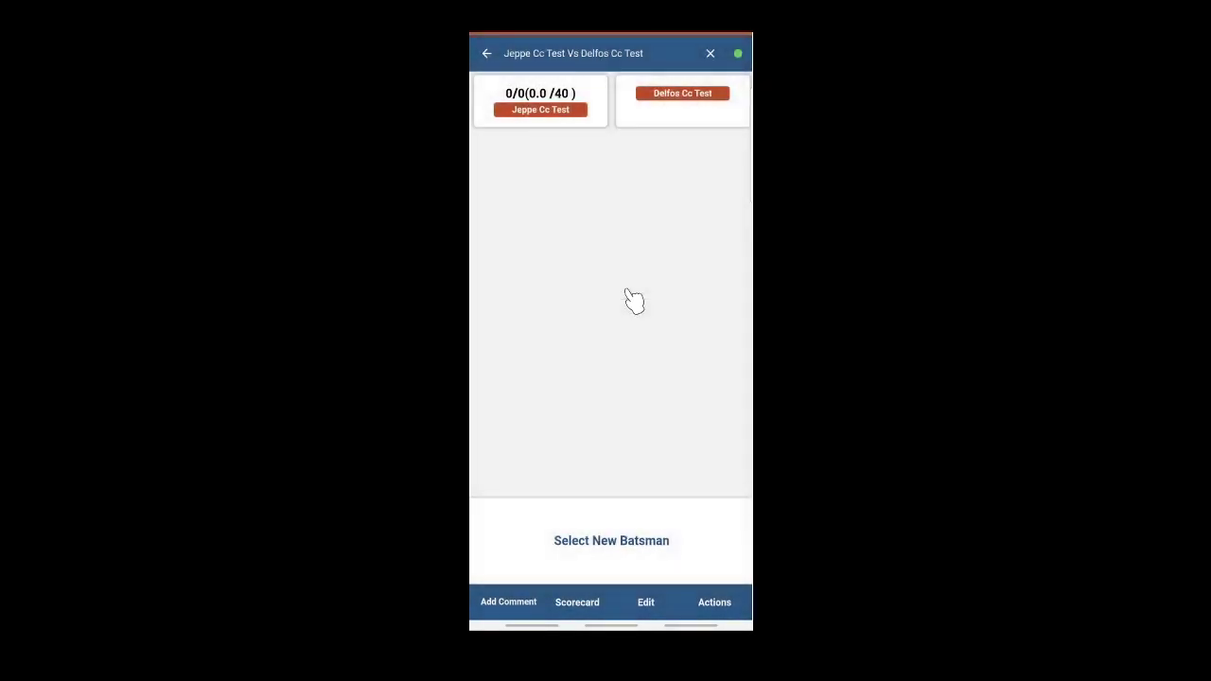
# - Cancel the opening-batsman list and open a blank Add New Player form for Jeppe Cc Test
pyautogui.click(598, 549)
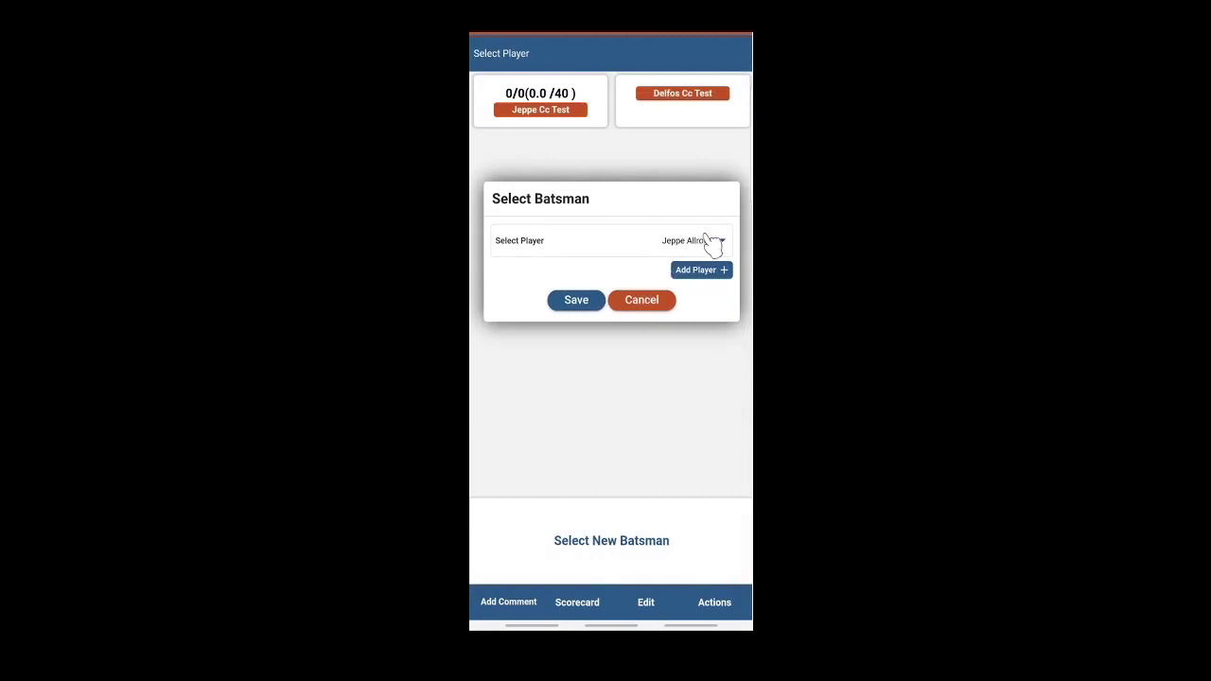
pyautogui.click(722, 242)
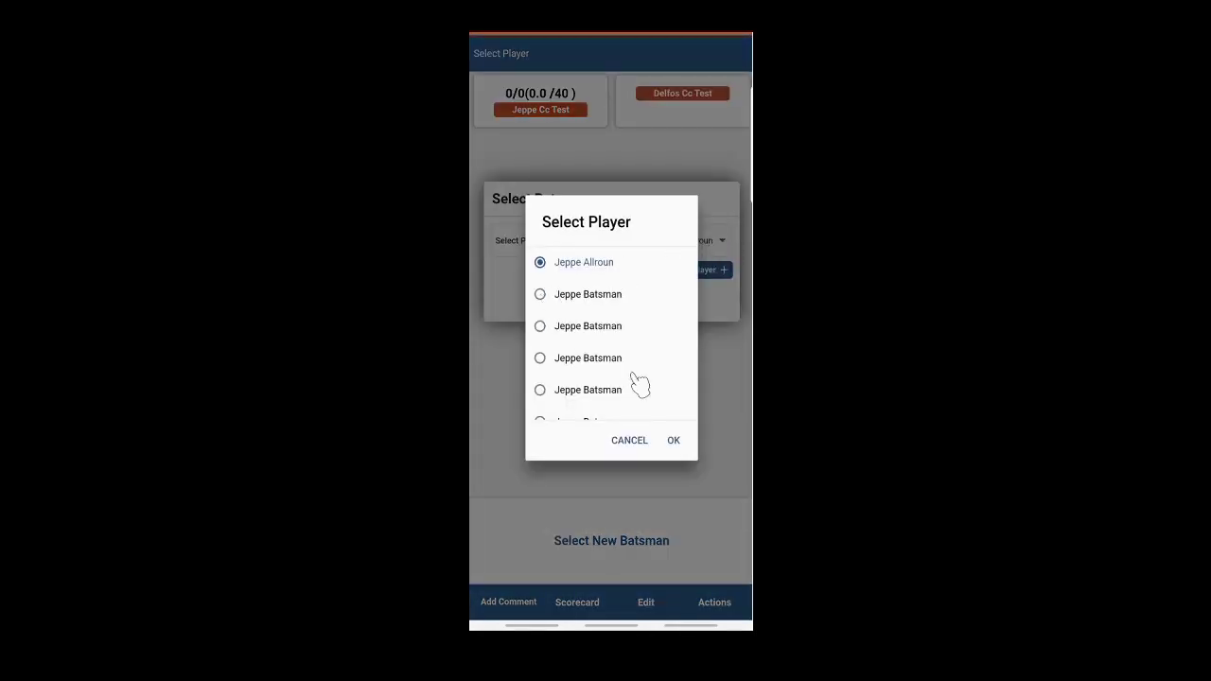
pyautogui.click(634, 445)
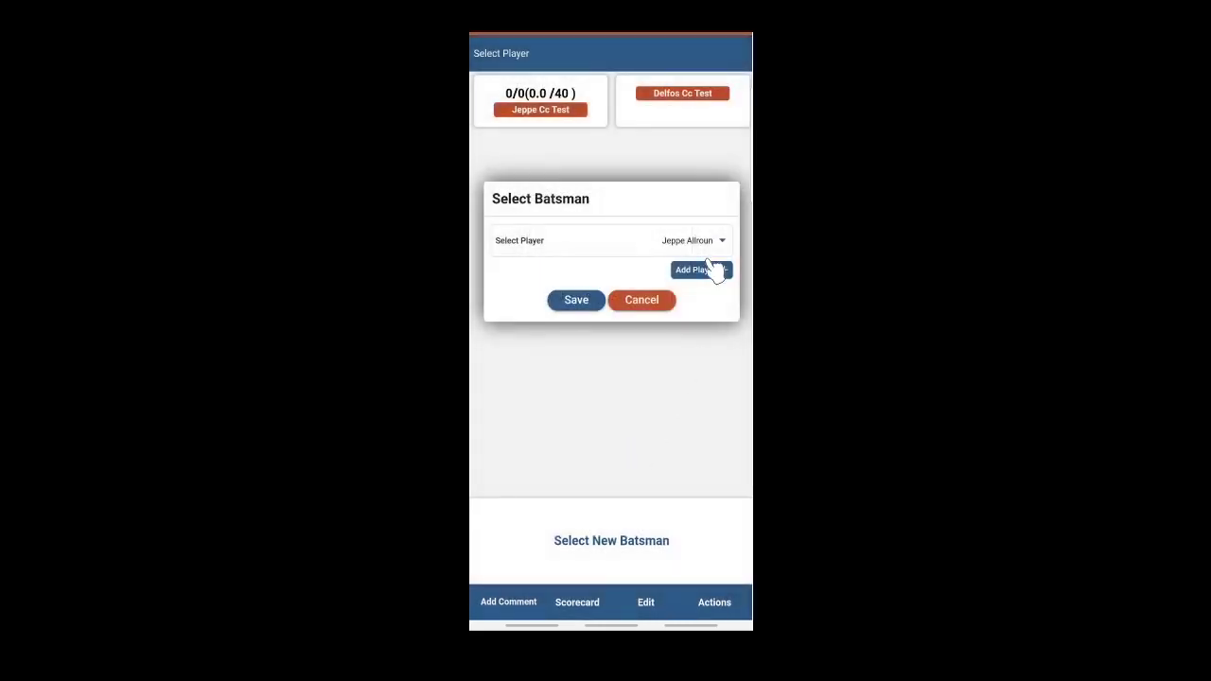
pyautogui.click(712, 272)
# - Add a Jeppe Cc Test player with first name, last name and jersey number 999
pyautogui.click(731, 95)
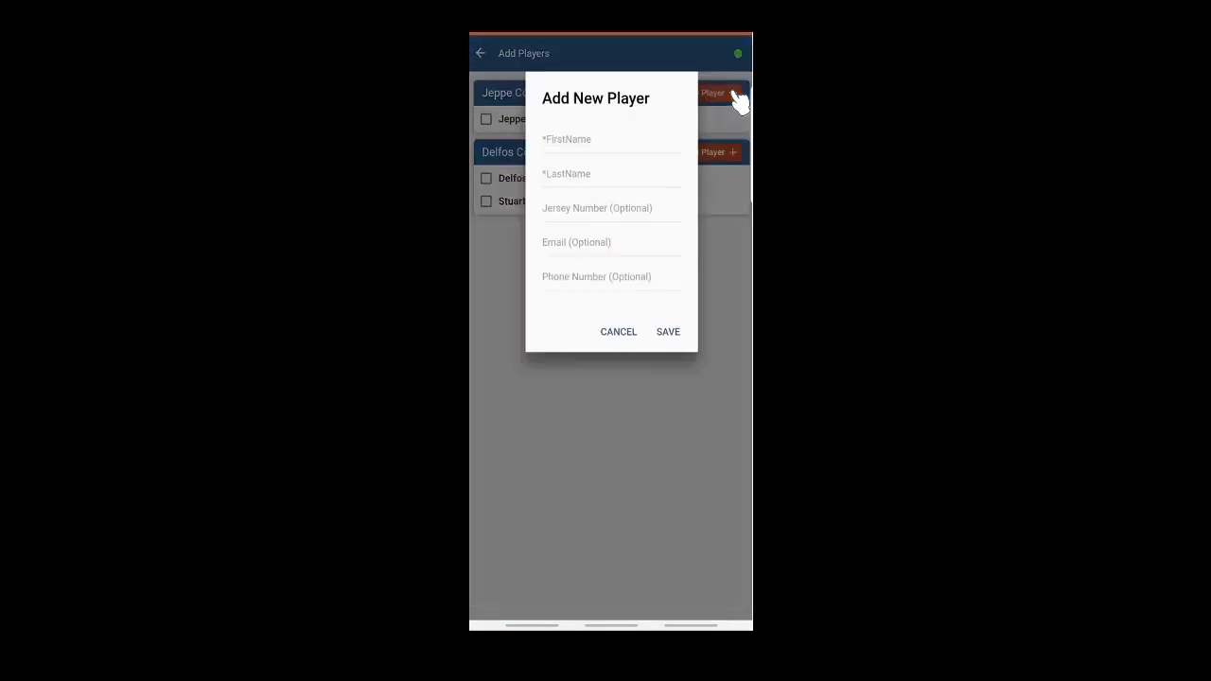
pyautogui.write('Joe')
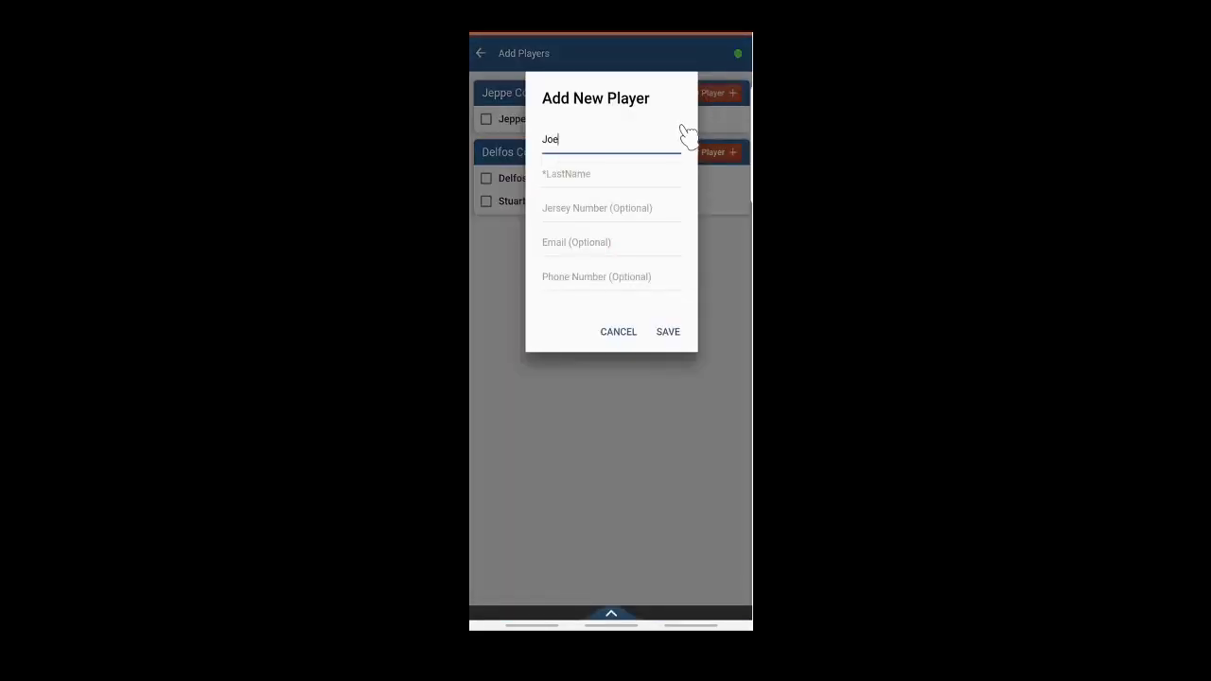
pyautogui.click(568, 176)
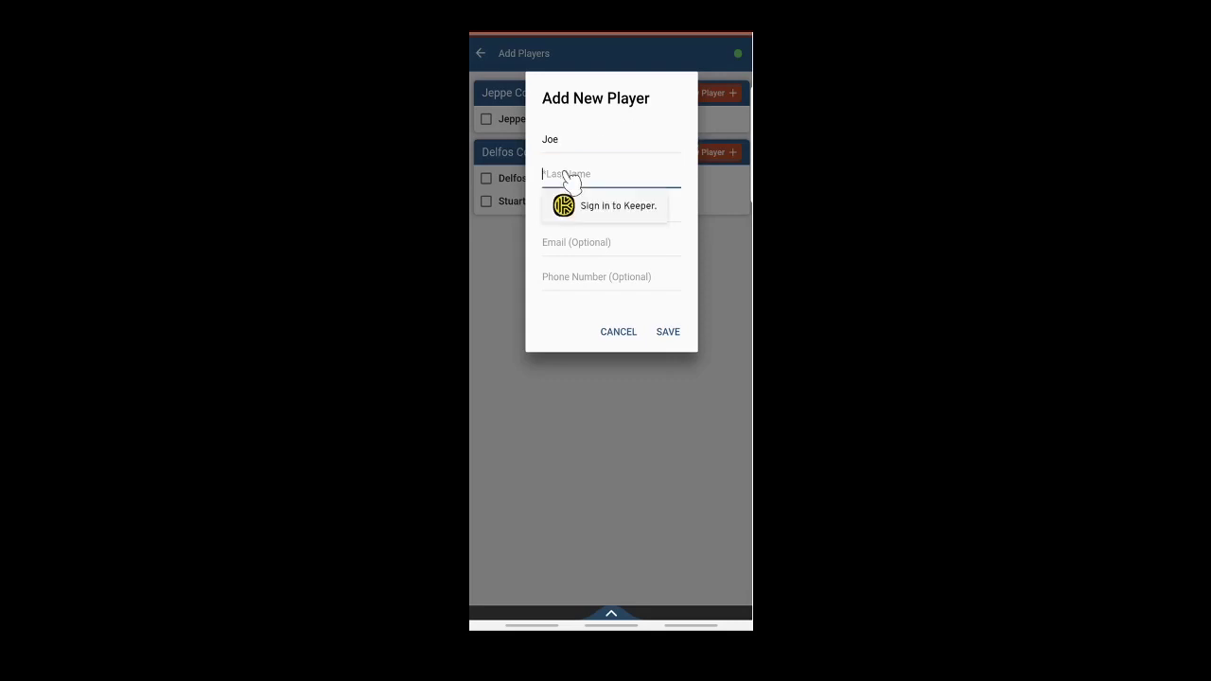
pyautogui.write('Amla')
pyautogui.click(570, 222)
pyautogui.write('99')
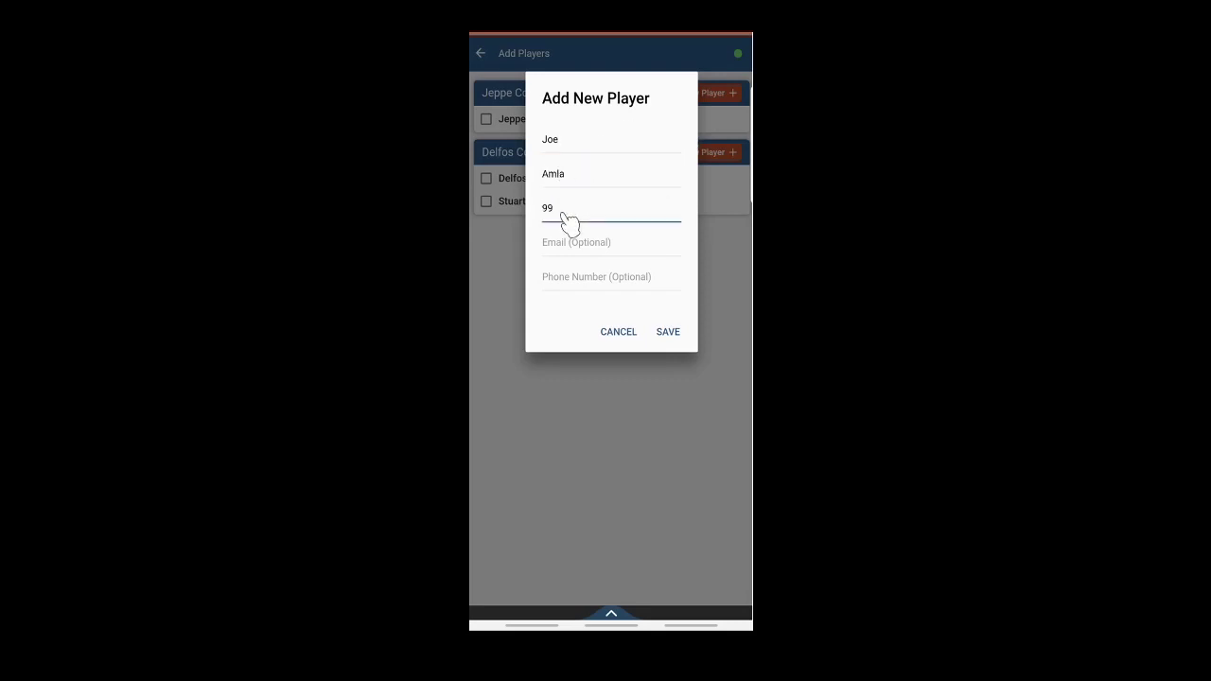
pyautogui.write('9')
pyautogui.click(668, 331)
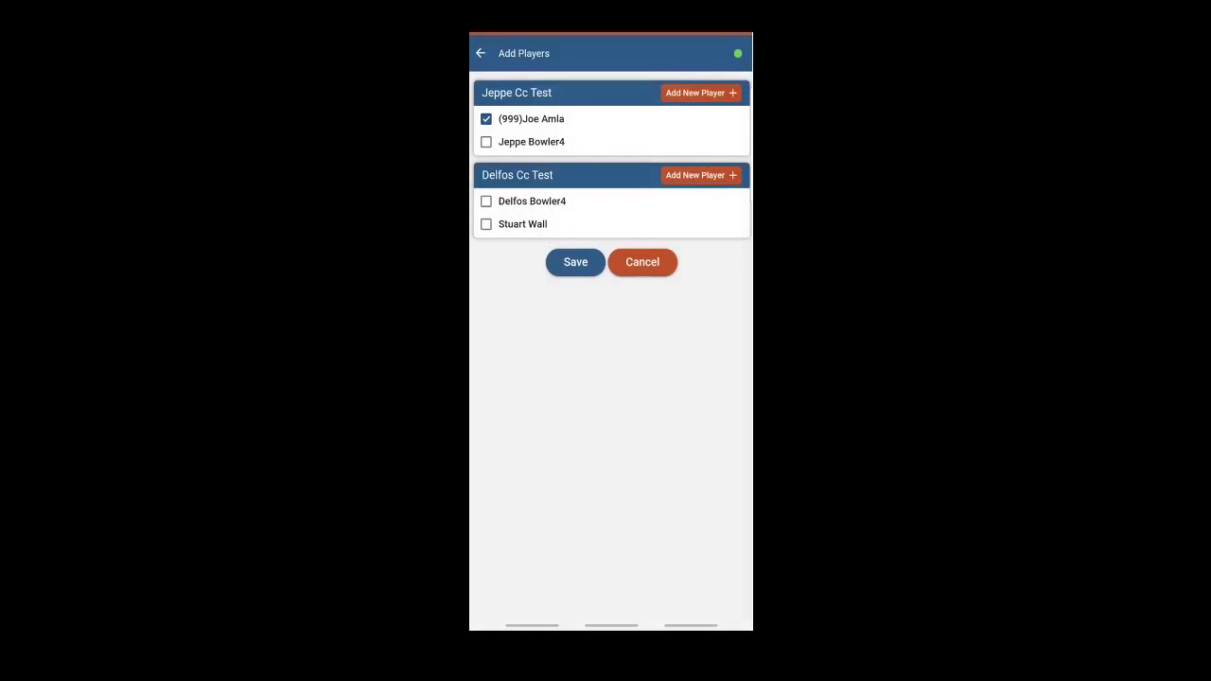
# - Add a Delfos Cc Test player with jersey number 01, then save the Add Players page
pyautogui.click(734, 176)
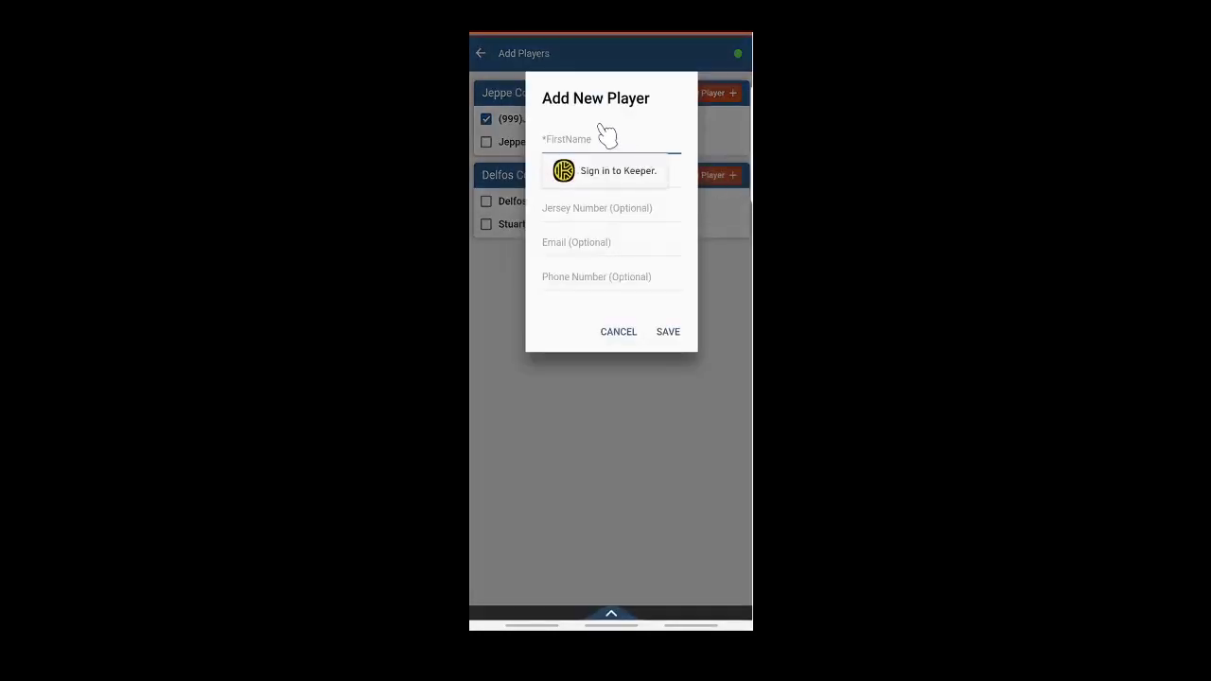
pyautogui.write('Ravi')
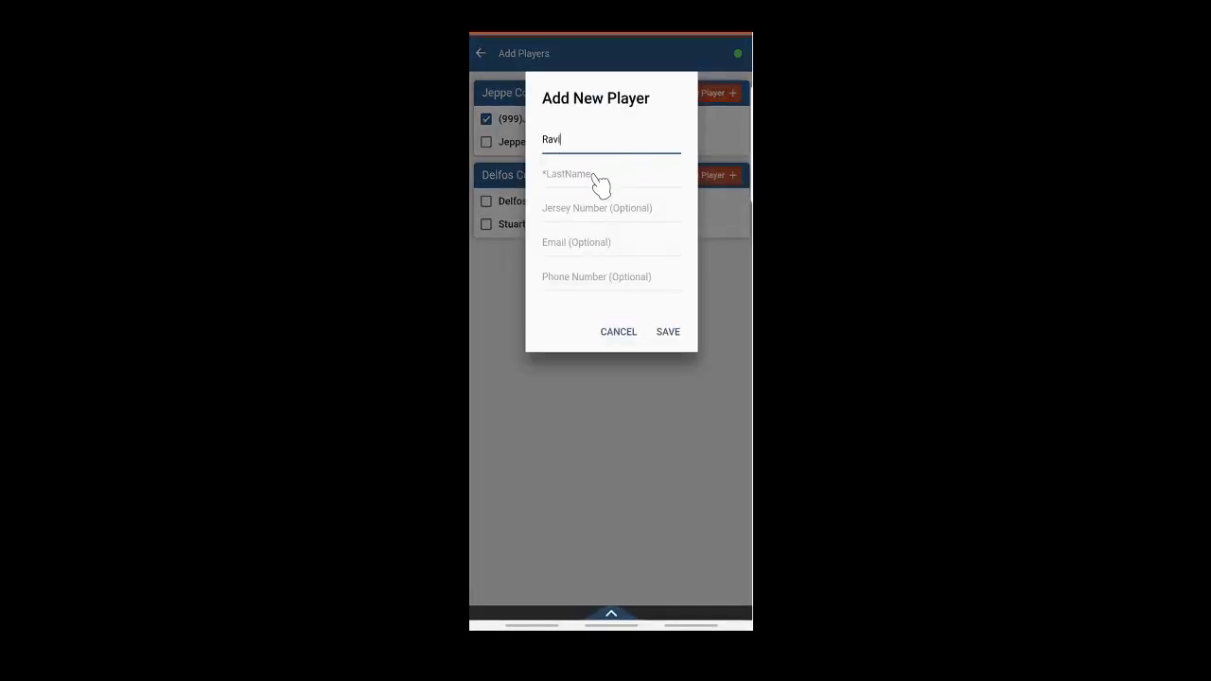
pyautogui.click(598, 173)
pyautogui.write('De Villiers')
pyautogui.click(600, 211)
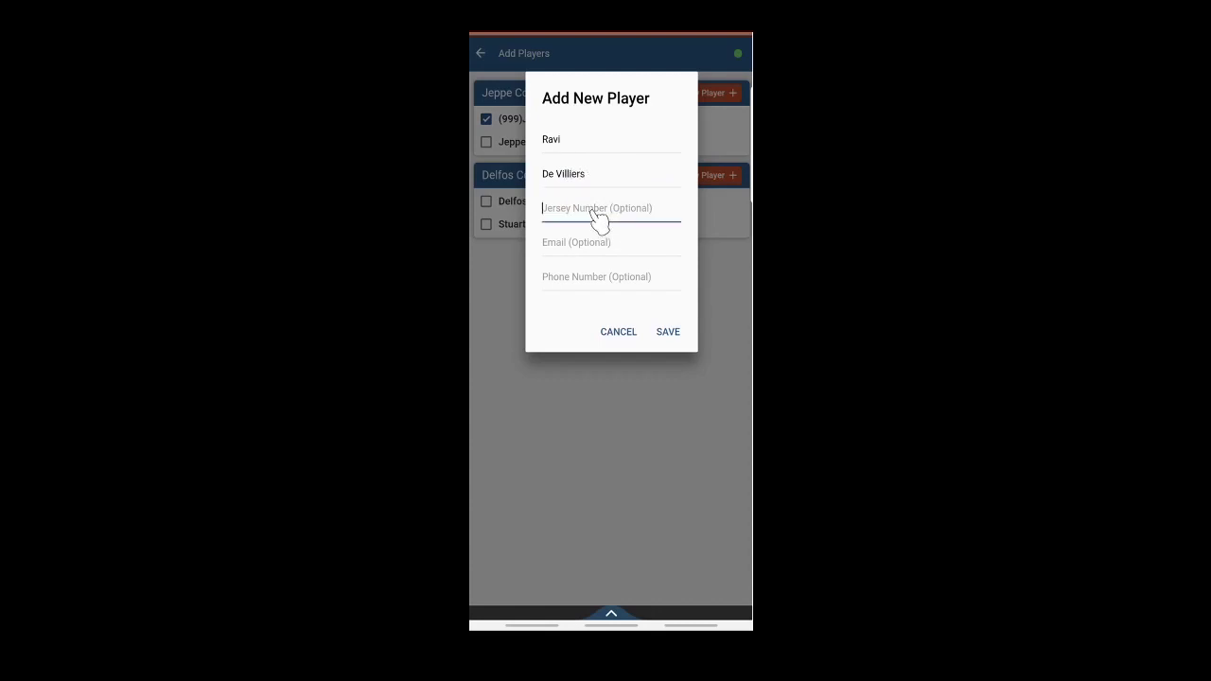
pyautogui.write('01')
pyautogui.click(670, 333)
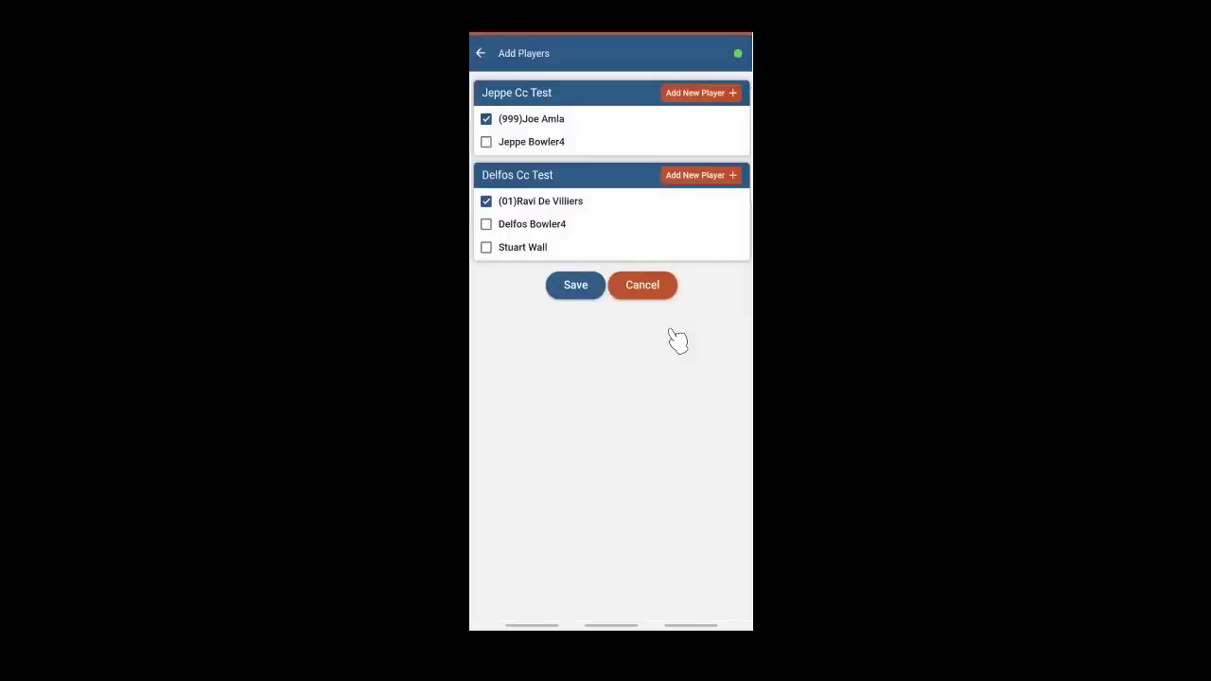
pyautogui.click(575, 286)
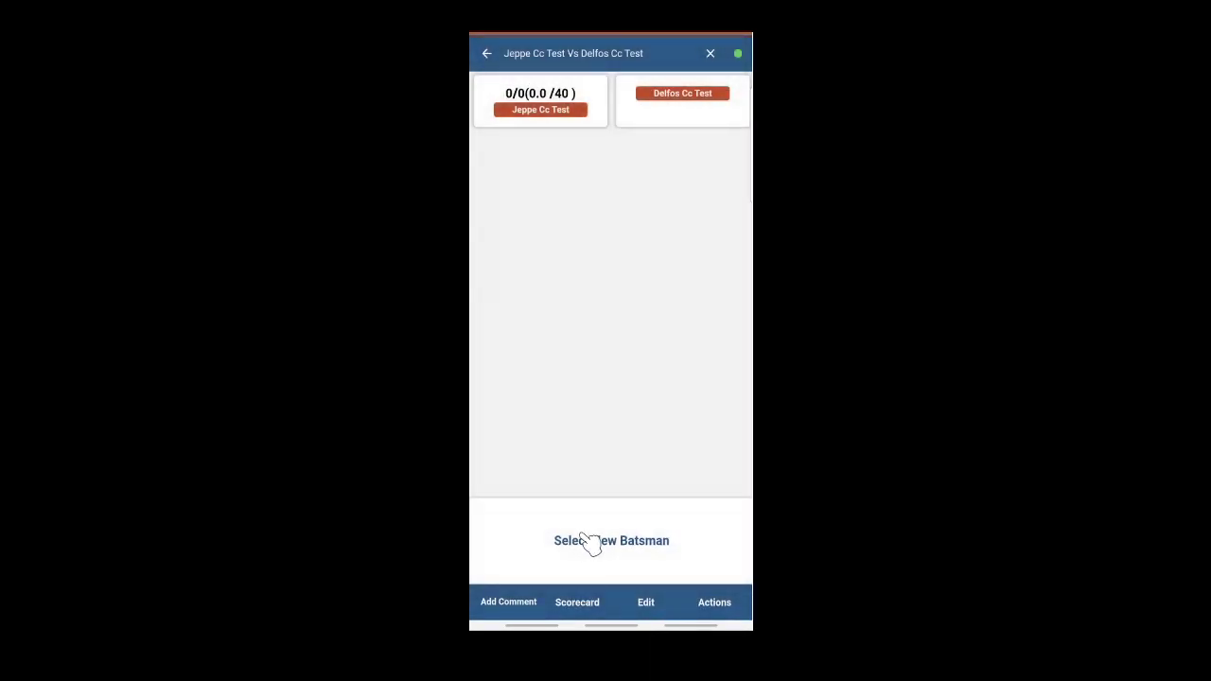
# - Pick the jersey-999 player from the Jeppe Cc Test list as first batsman and save
pyautogui.click(585, 541)
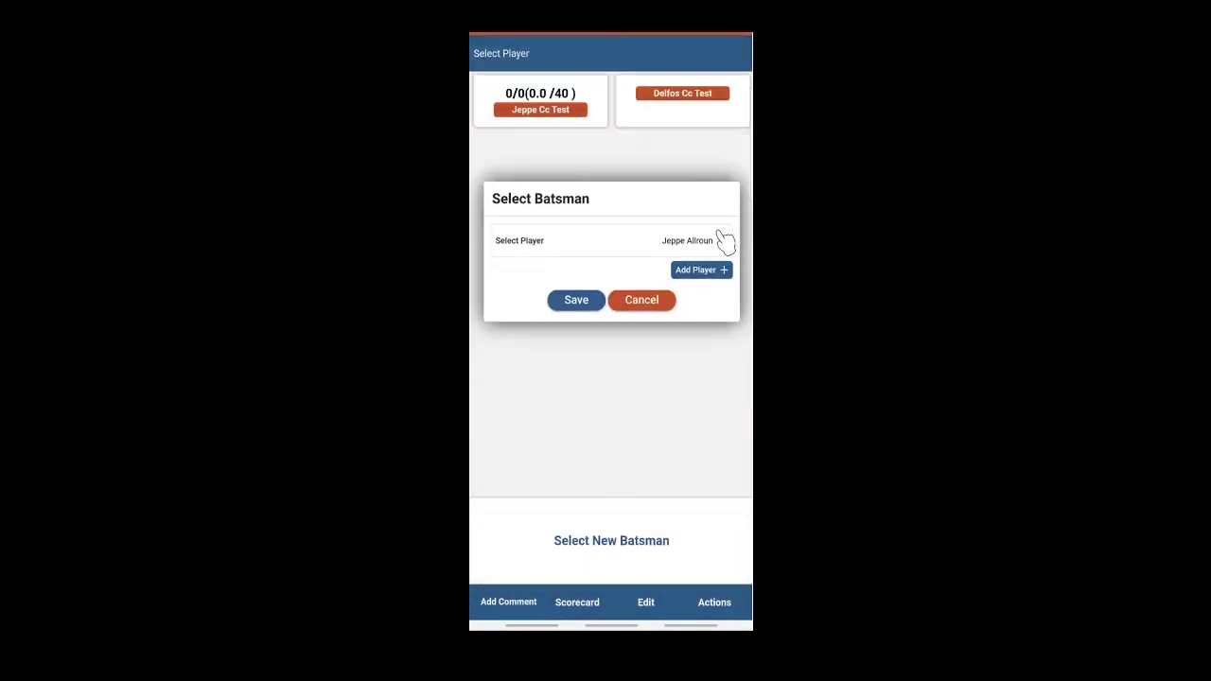
pyautogui.click(725, 244)
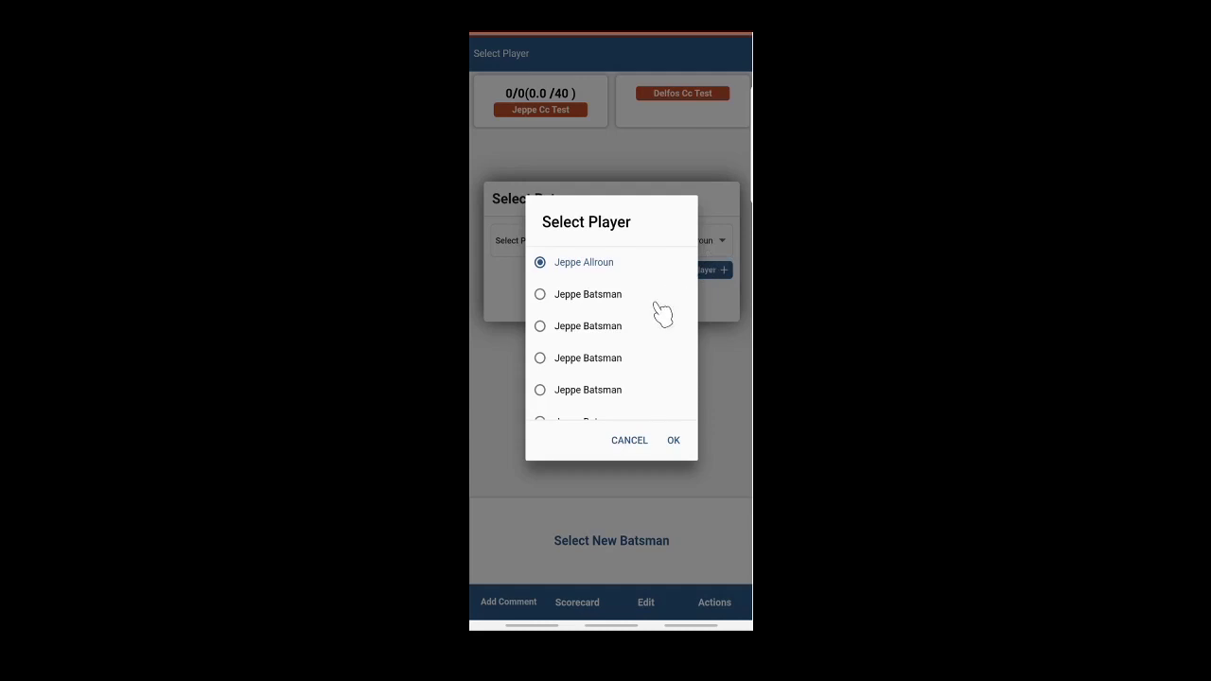
pyautogui.scroll(-3, 653, 322)
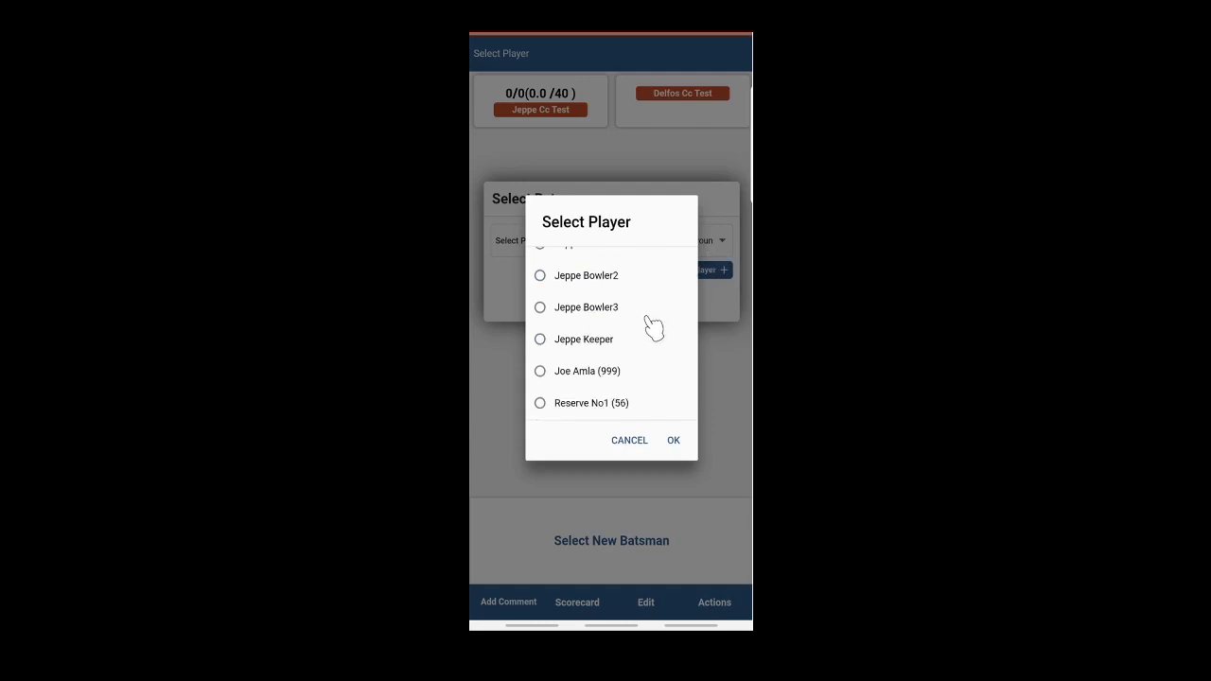
pyautogui.click(543, 372)
pyautogui.click(674, 441)
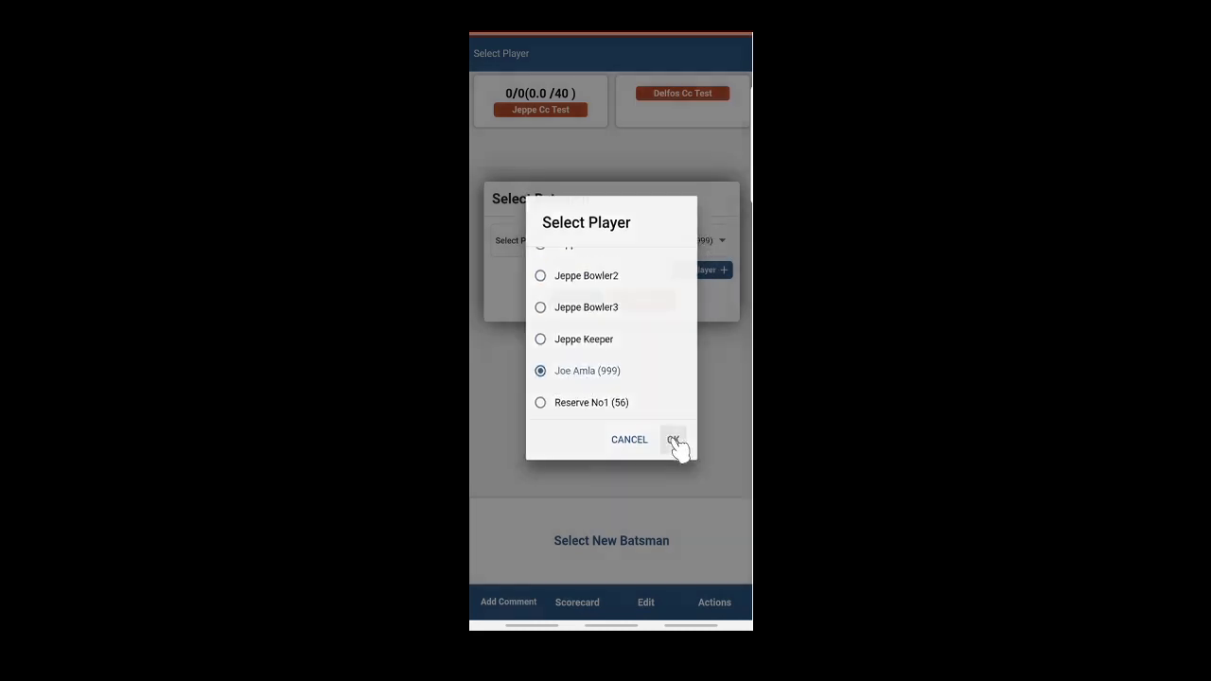
pyautogui.click(576, 300)
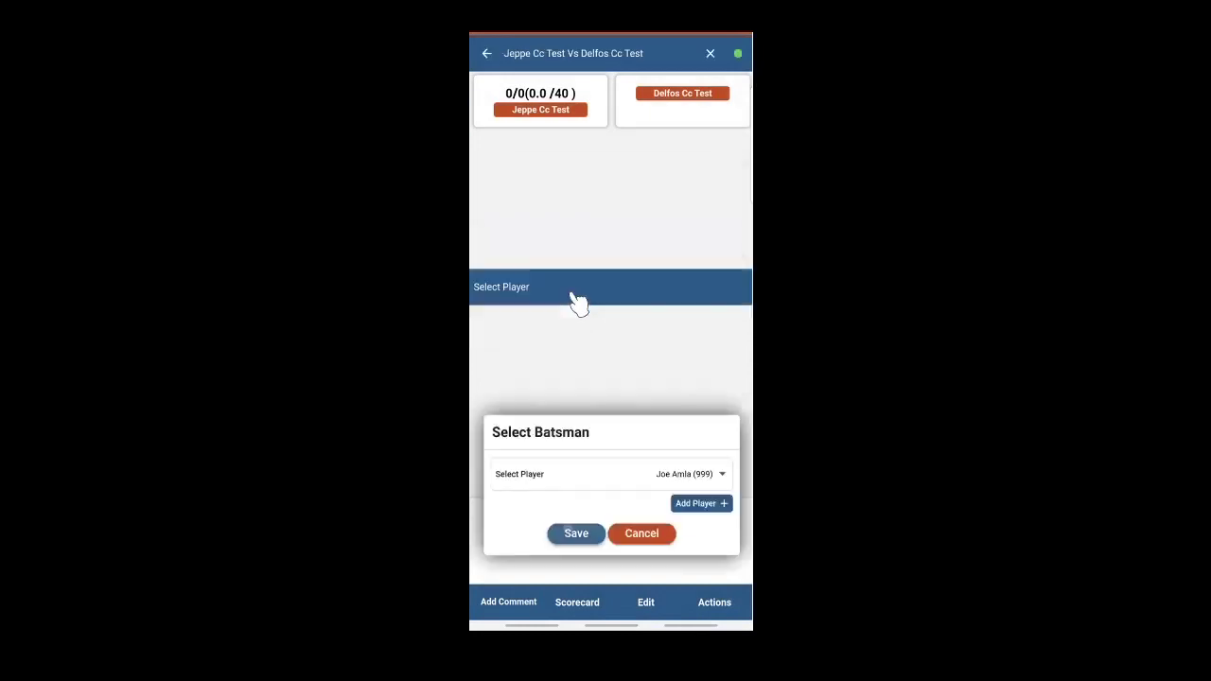
# - Choose Jeppe Batsman from the player dropdown as the second opener and save
pyautogui.click(615, 544)
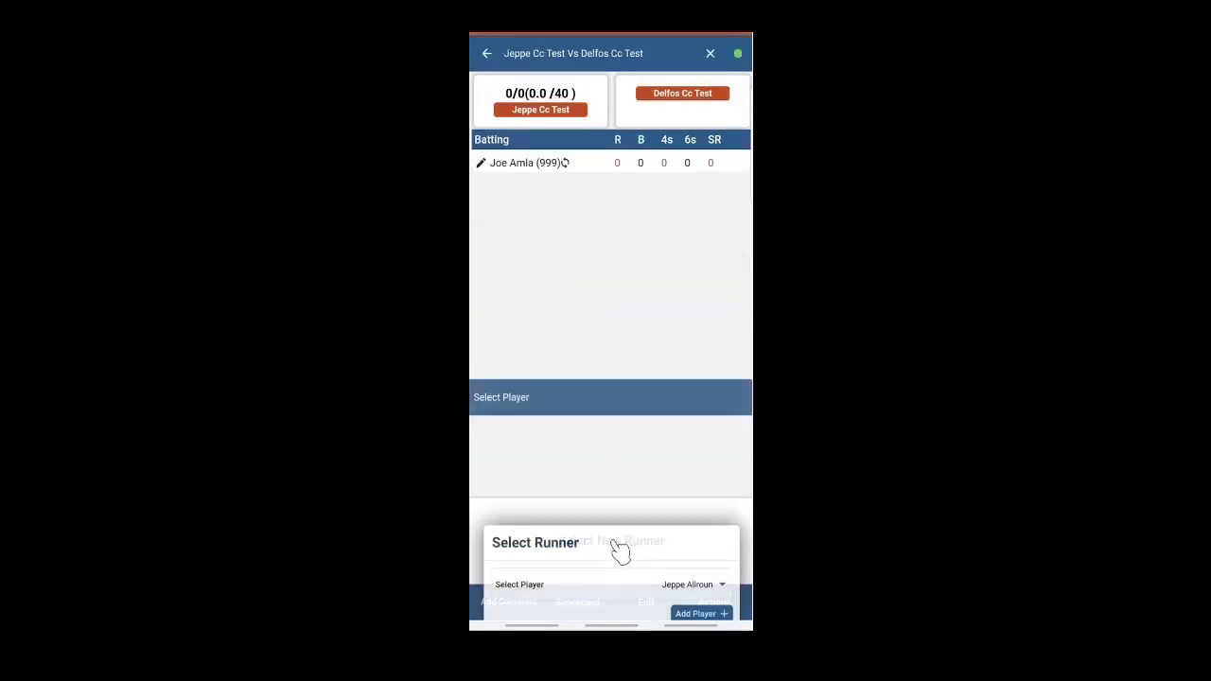
pyautogui.click(721, 242)
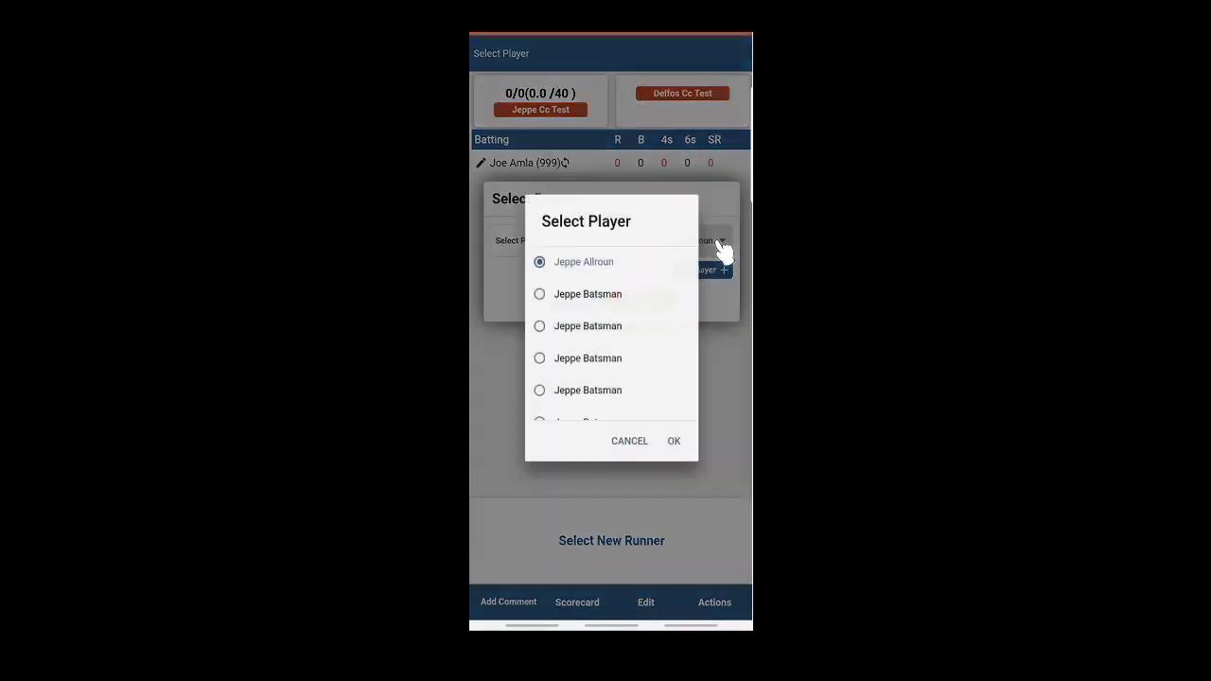
pyautogui.click(541, 359)
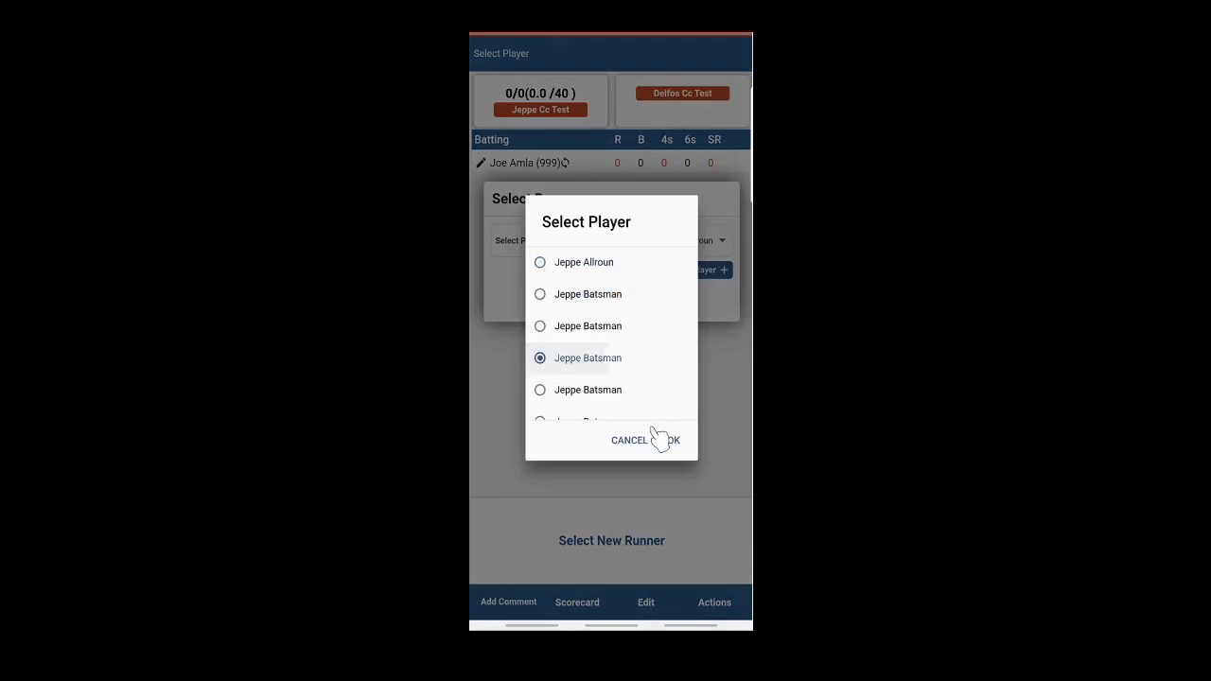
pyautogui.click(674, 441)
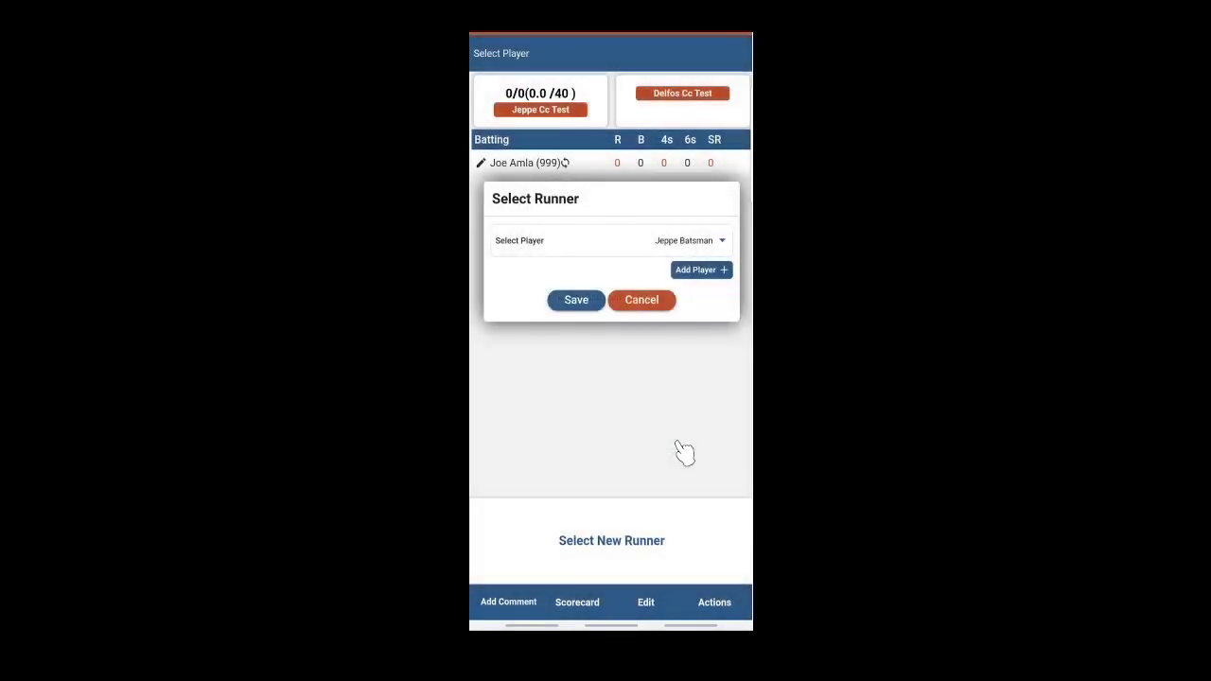
pyautogui.click(578, 301)
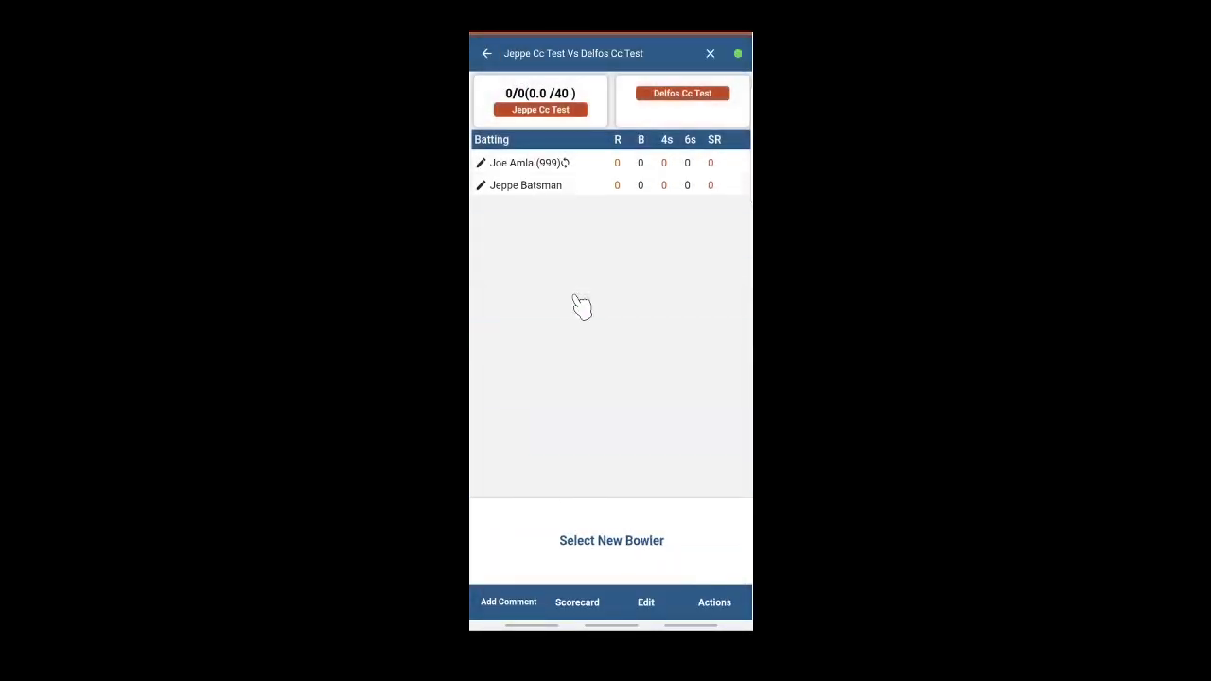
# - Make the jersey-01 Delfos player opening bowler, confirm the 999 player on strike, then swap batsmen
pyautogui.click(608, 544)
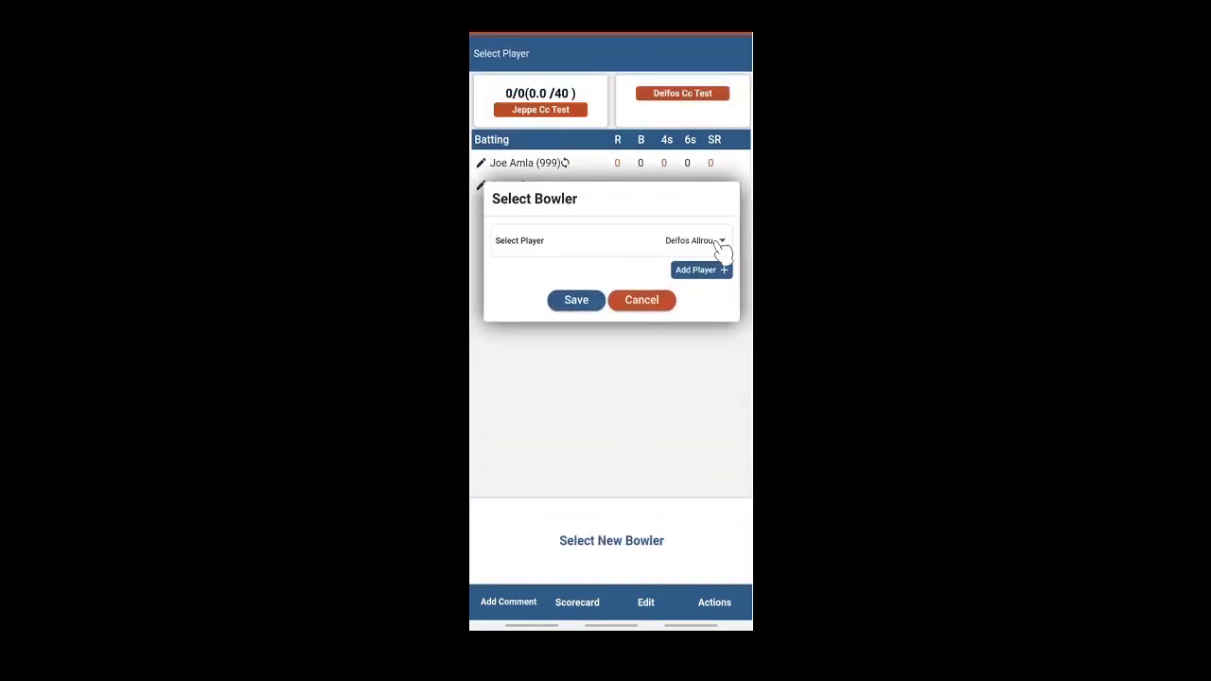
pyautogui.click(722, 242)
pyautogui.scroll(-5, 621, 331)
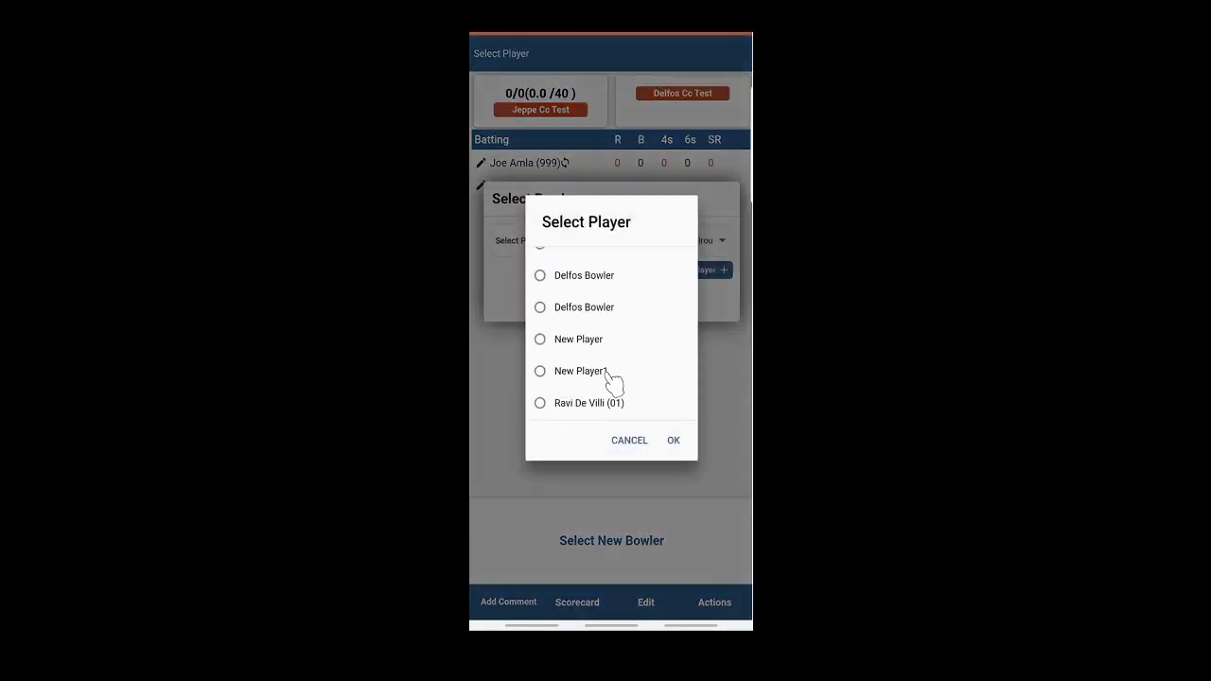
pyautogui.click(541, 404)
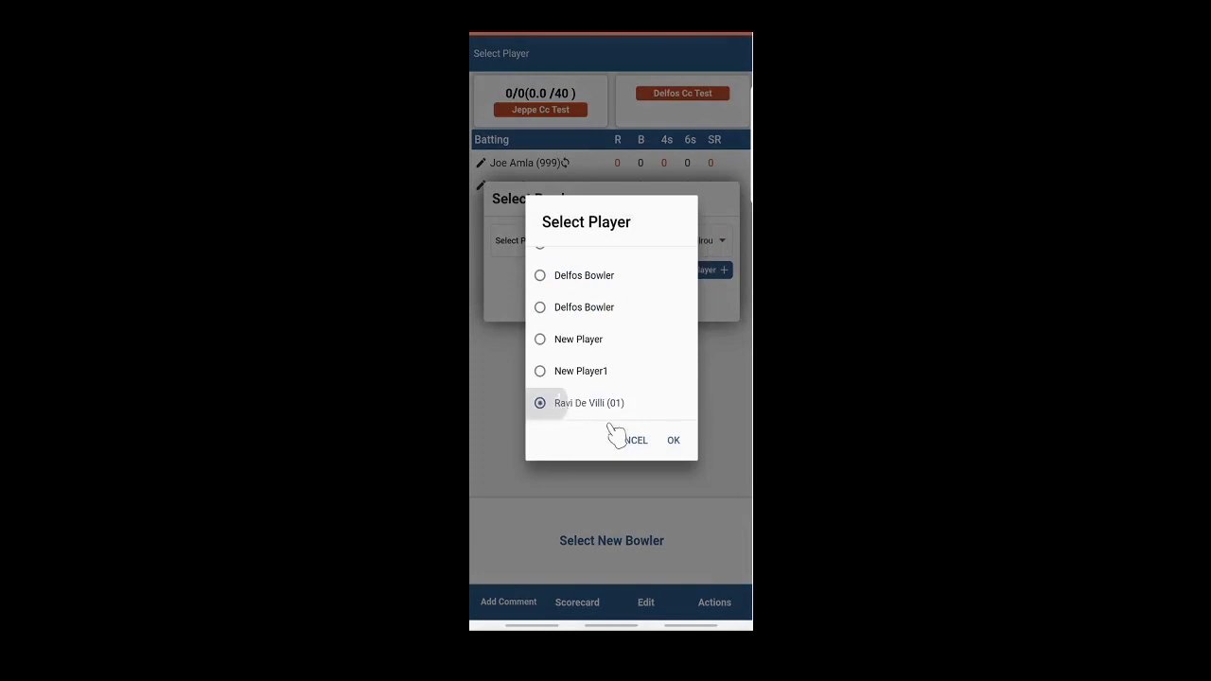
pyautogui.click(675, 441)
pyautogui.click(579, 302)
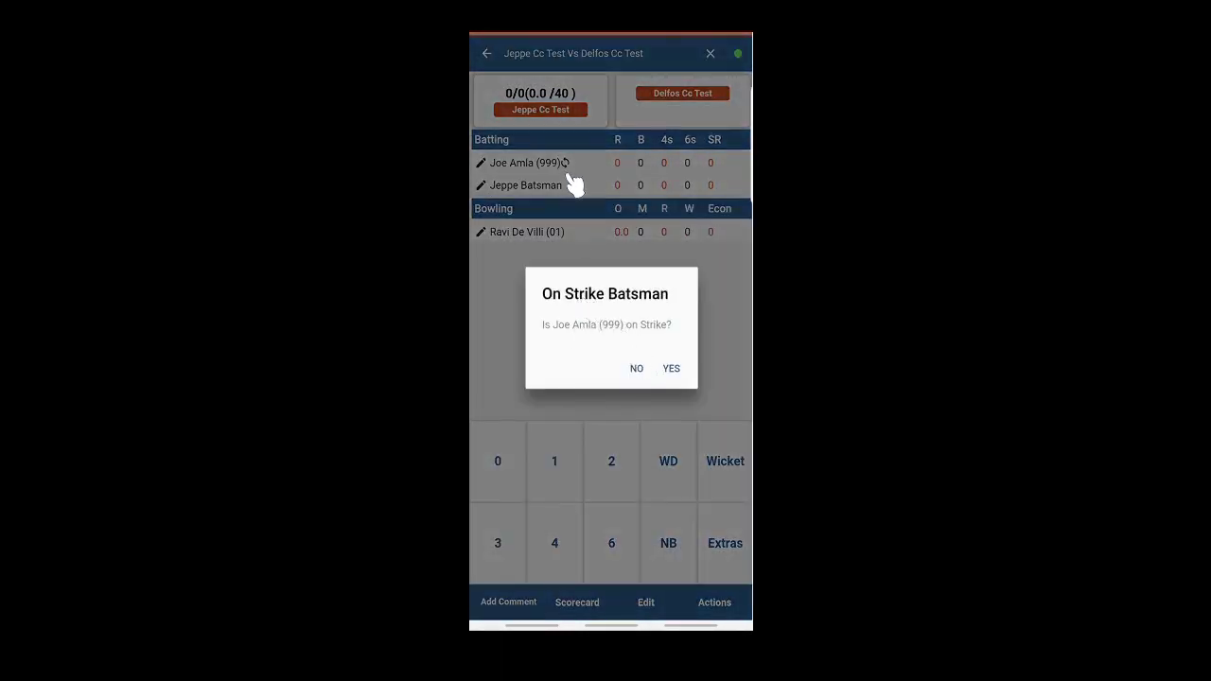
pyautogui.click(673, 371)
pyautogui.click(565, 165)
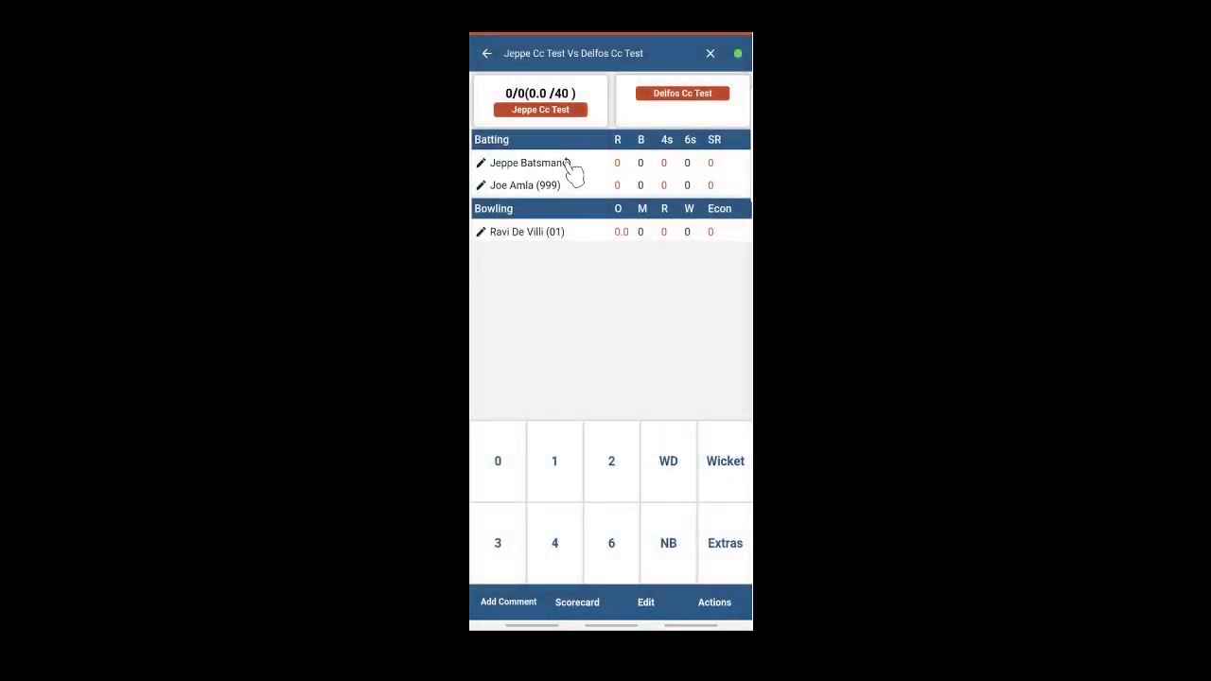